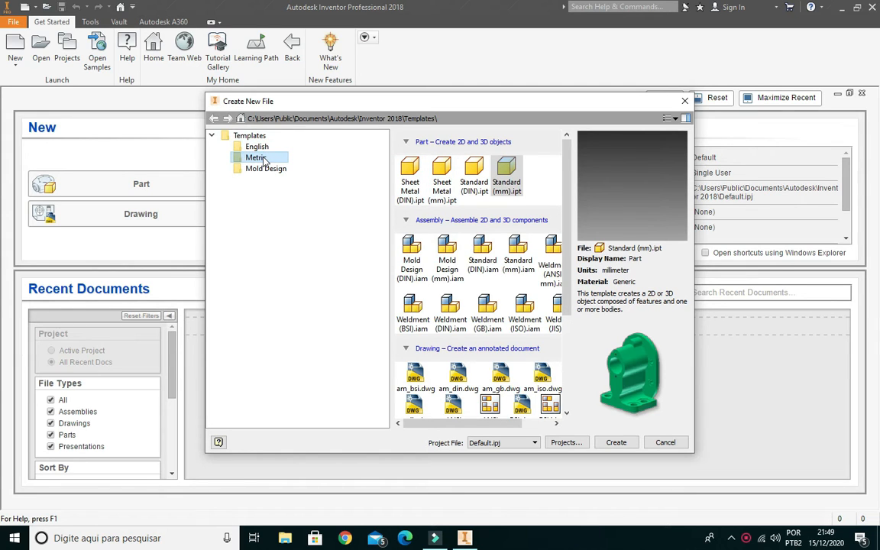
Create a new part from the metric Standard (mm).ipt template and start a 2D sketch on the XY plane.
{"action": "left_click", "coordinate": [507, 176]}
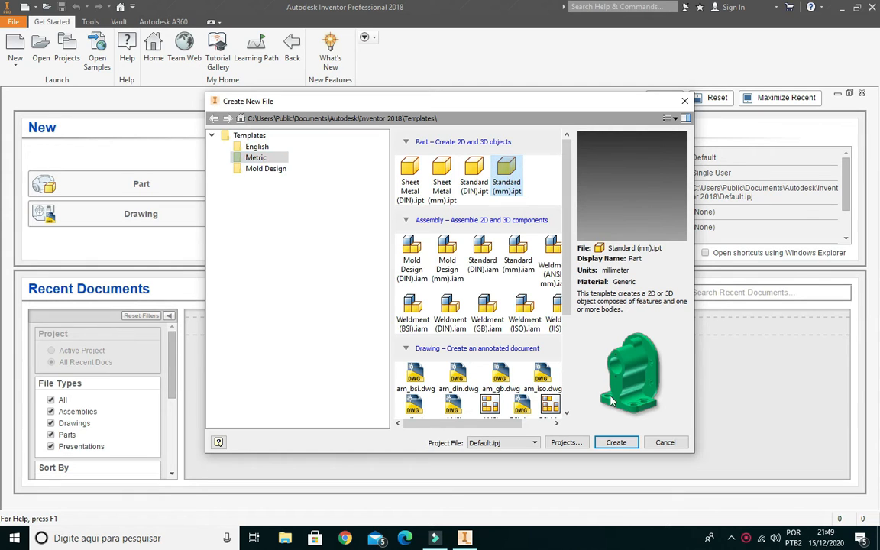
{"action": "left_click", "coordinate": [616, 443]}
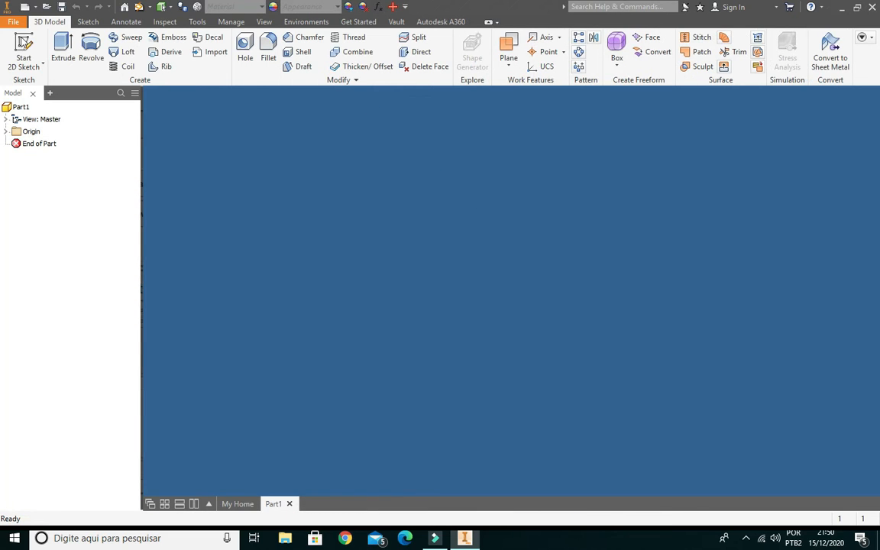
{"action": "left_click", "coordinate": [23, 46]}
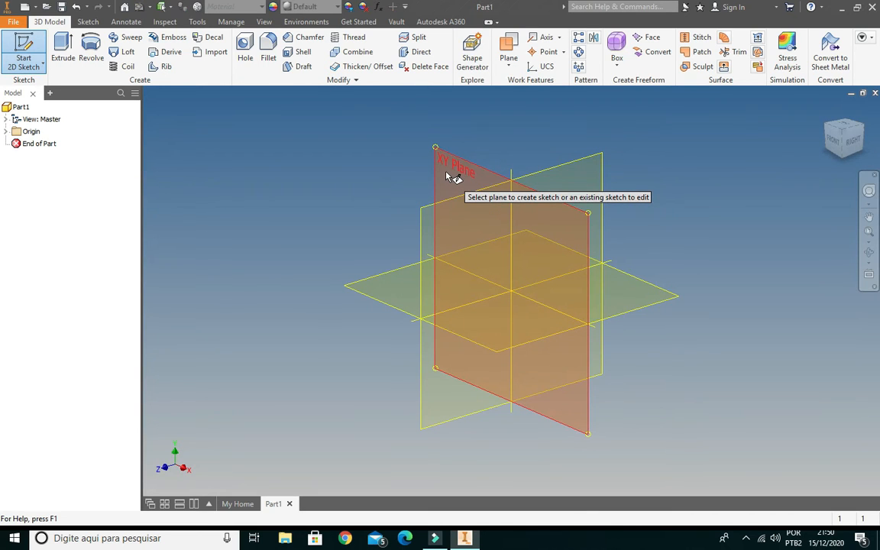
{"action": "left_click", "coordinate": [446, 155]}
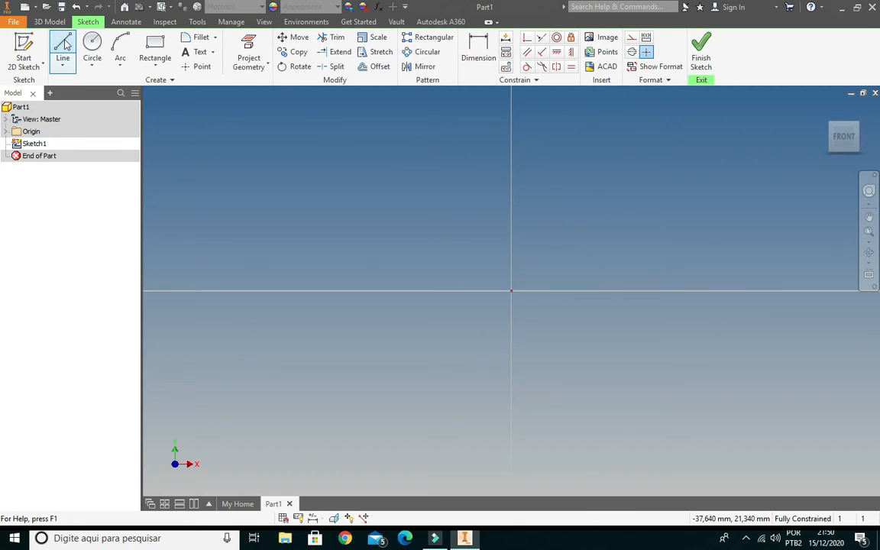
Draw a 10 mm horizontal line running from the sketch origin along the positive X axis.
{"action": "left_click", "coordinate": [62, 45]}
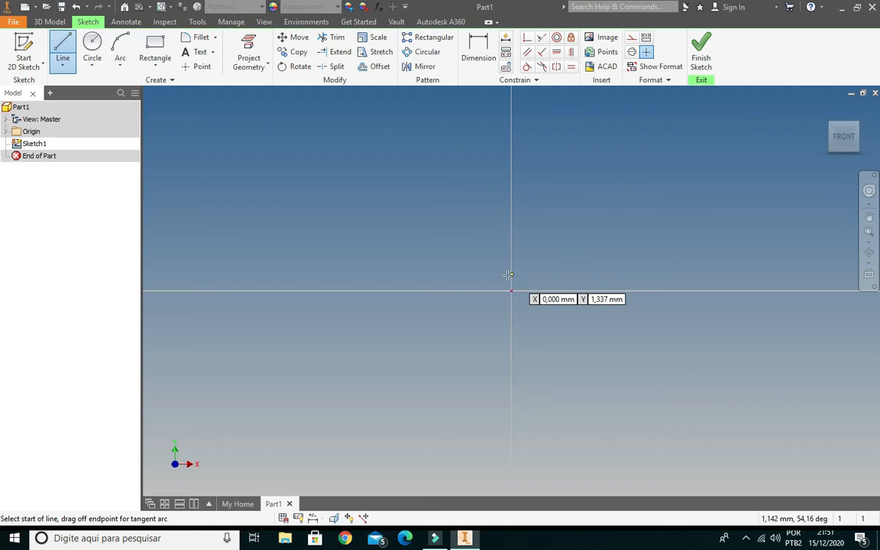
{"action": "middle_click_drag", "start_coordinate": [522, 304], "coordinate": [400, 357]}
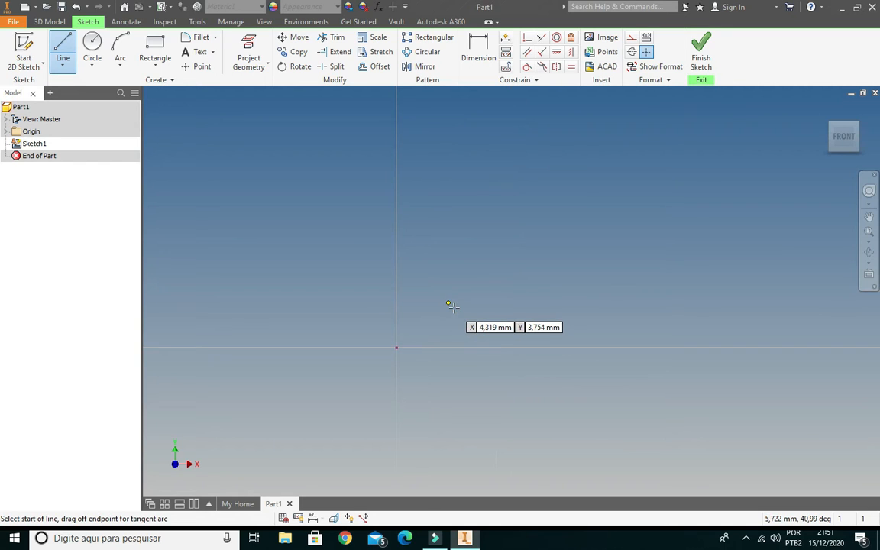
{"action": "left_click", "coordinate": [396, 347]}
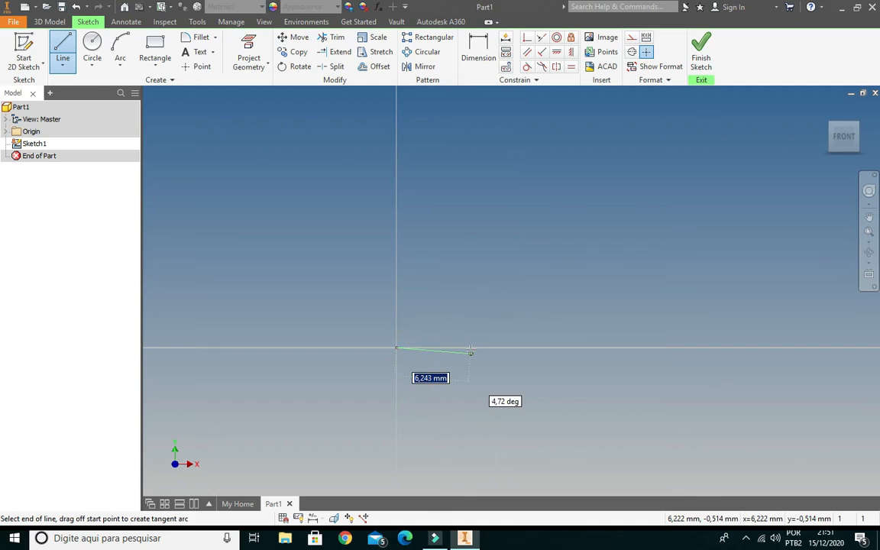
{"action": "type", "text": "10"}
{"action": "key", "text": "Tab"}
{"action": "key", "text": "Return"}
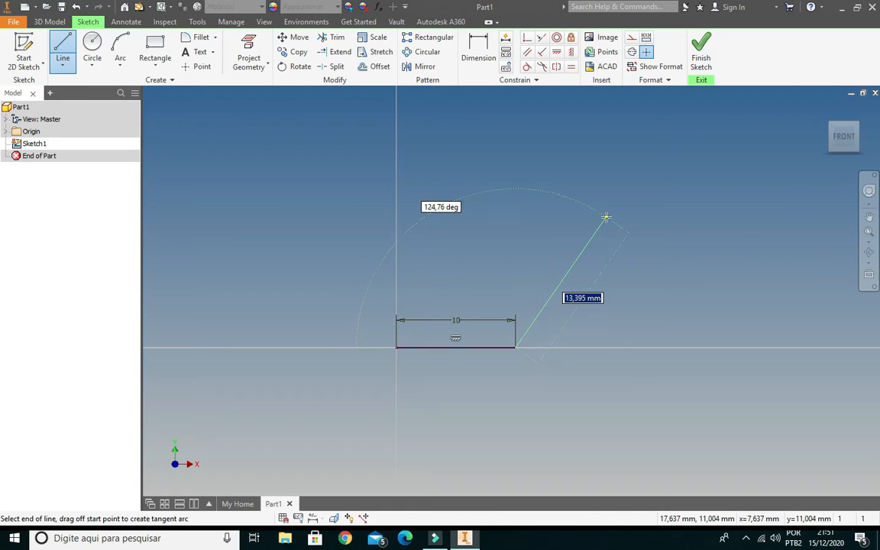
Continue the profile with an upward sloping line 26,10 mm long at a relative polar angle of 50 degrees.
{"action": "key", "text": "@"}
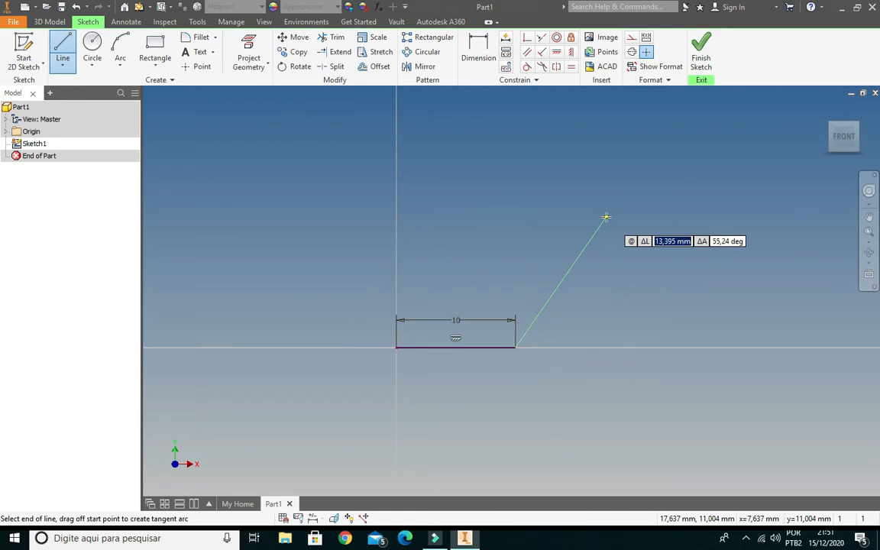
{"action": "type", "text": "2"}
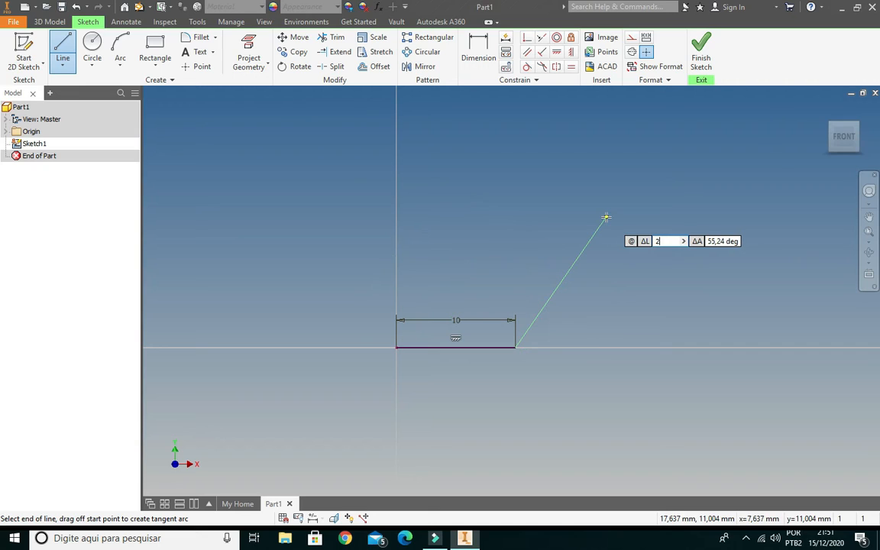
{"action": "type", "text": "6,10"}
{"action": "key", "text": "Tab"}
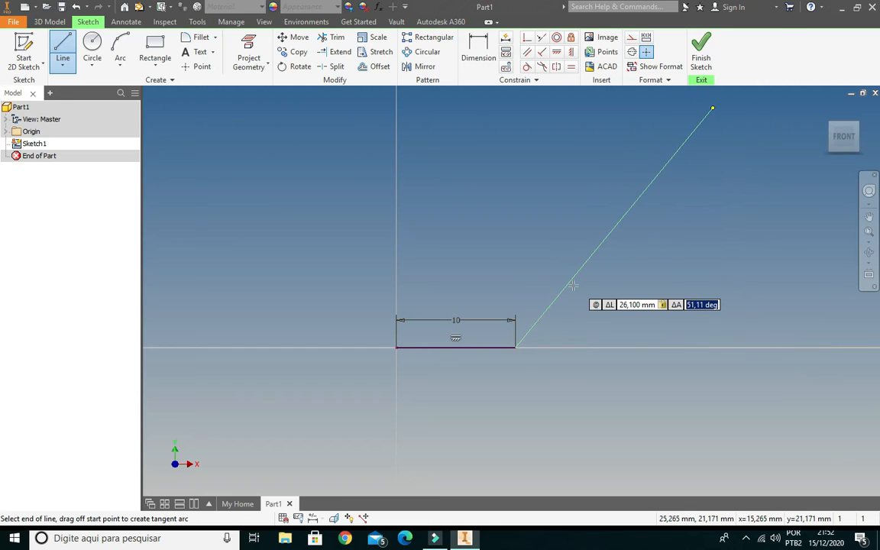
{"action": "scroll", "coordinate": [477, 350], "scroll_direction": "down", "scroll_amount": 5}
{"action": "scroll", "coordinate": [546, 314], "scroll_direction": "up", "scroll_amount": 3}
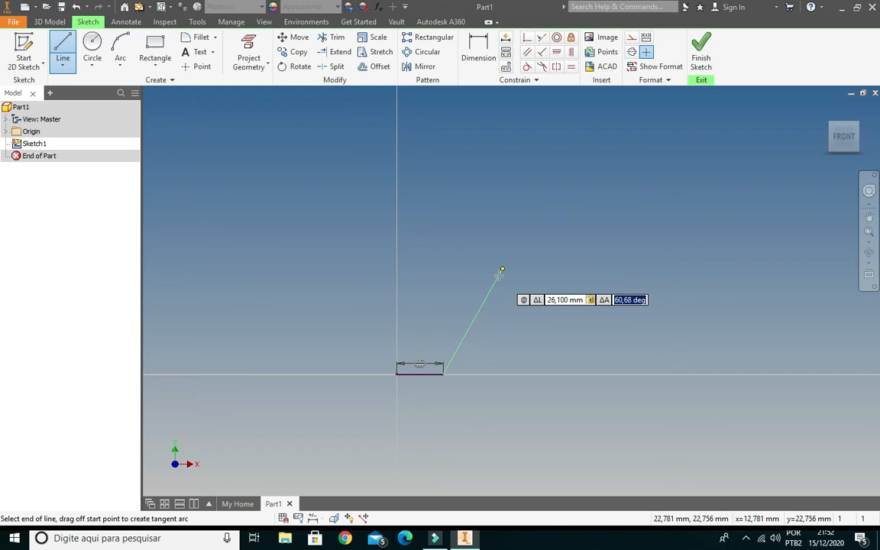
{"action": "type", "text": "50"}
{"action": "key", "text": "Return"}
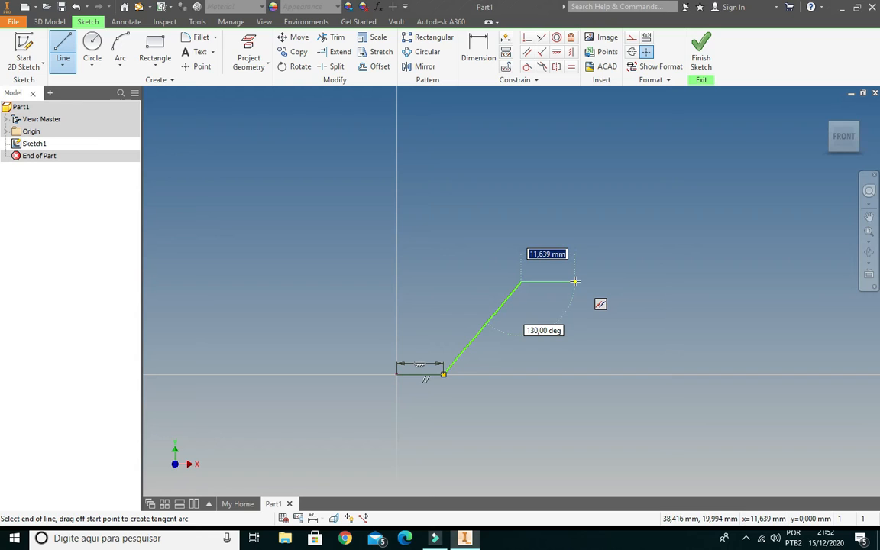
Add a 6,44 mm horizontal line heading right from the upper end of the sloped line.
{"action": "type", "text": "6,"}
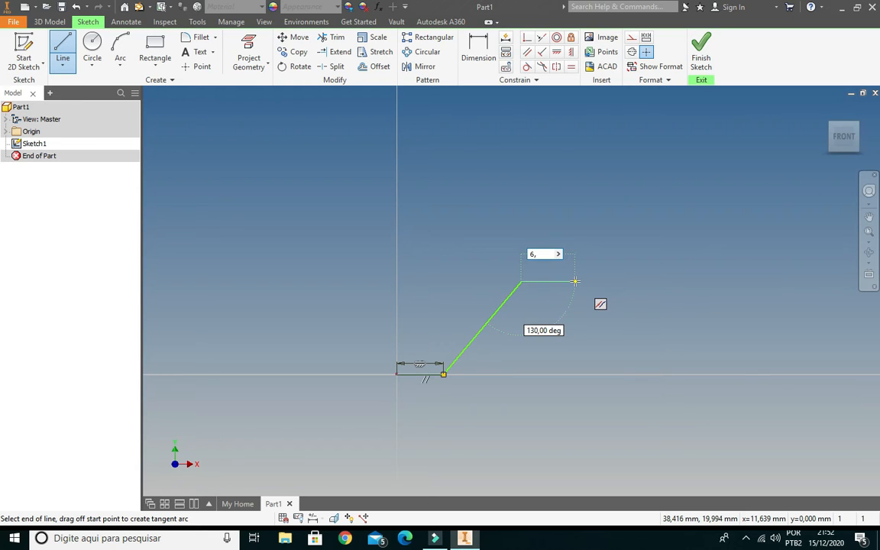
{"action": "type", "text": "44"}
{"action": "key", "text": "Return"}
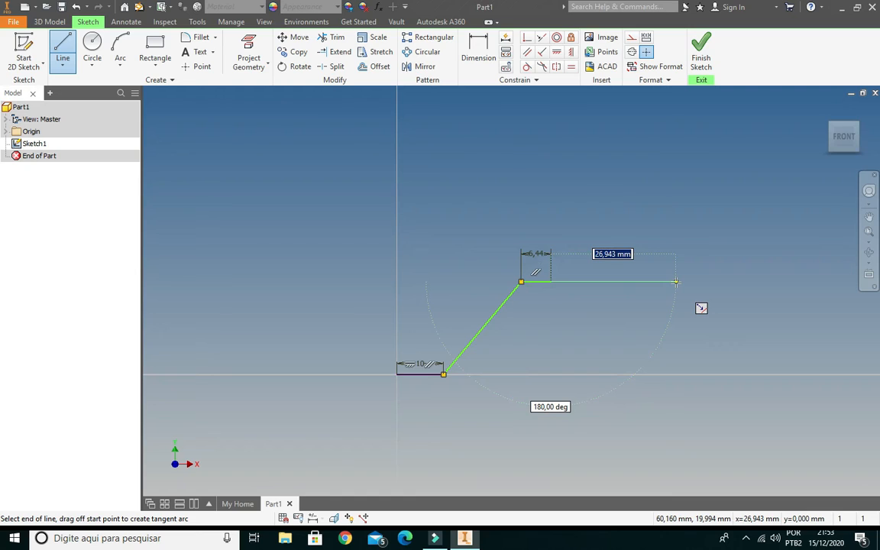
Add a 26,10 mm line sloping down to the right at 50 degrees, ending on the horizontal axis.
{"action": "key", "text": "@"}
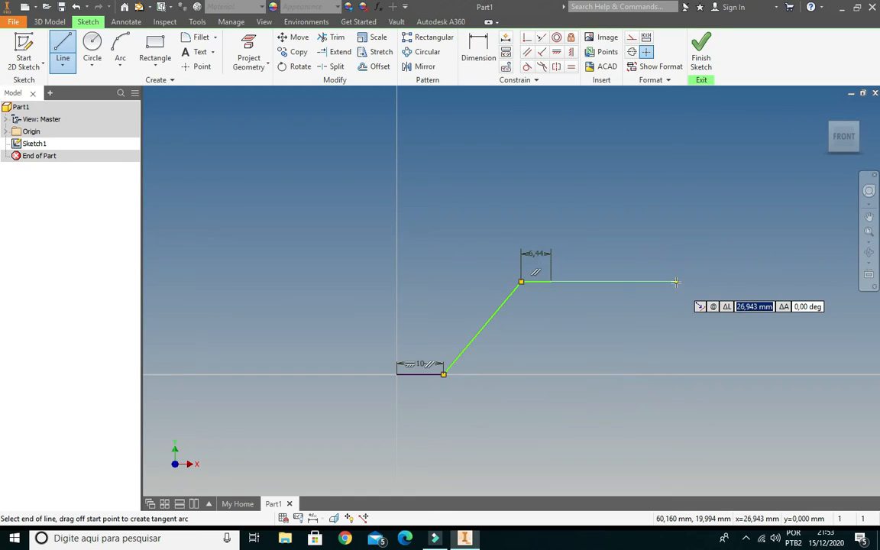
{"action": "type", "text": "26"}
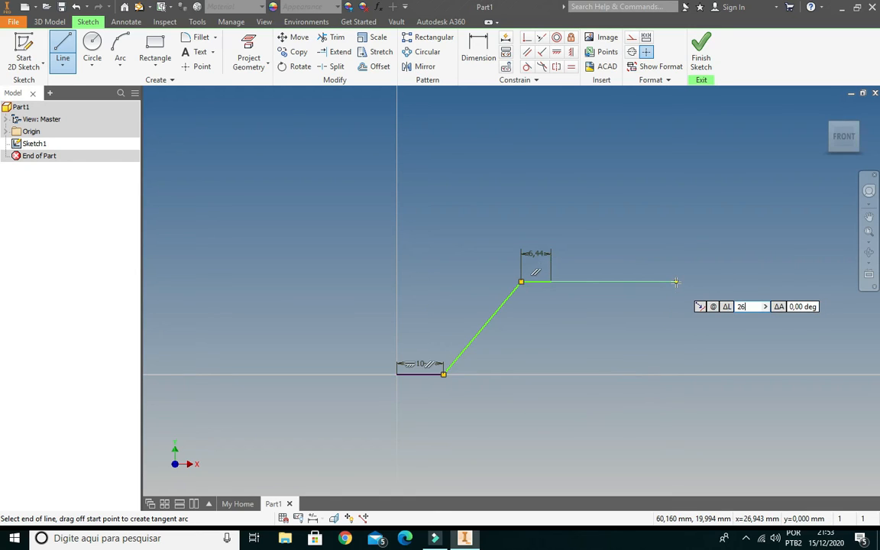
{"action": "type", "text": ",10"}
{"action": "key", "text": "Tab"}
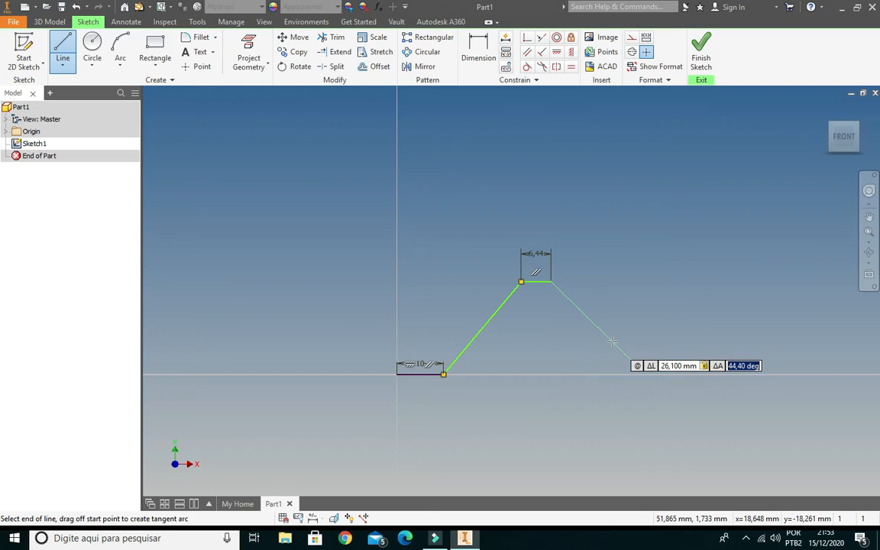
{"action": "type", "text": "5"}
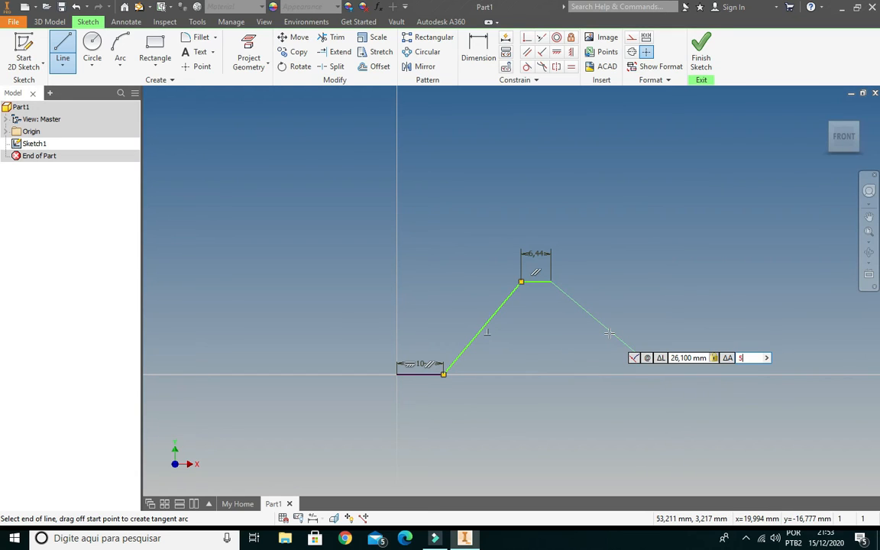
{"action": "type", "text": "0"}
{"action": "key", "text": "Return"}
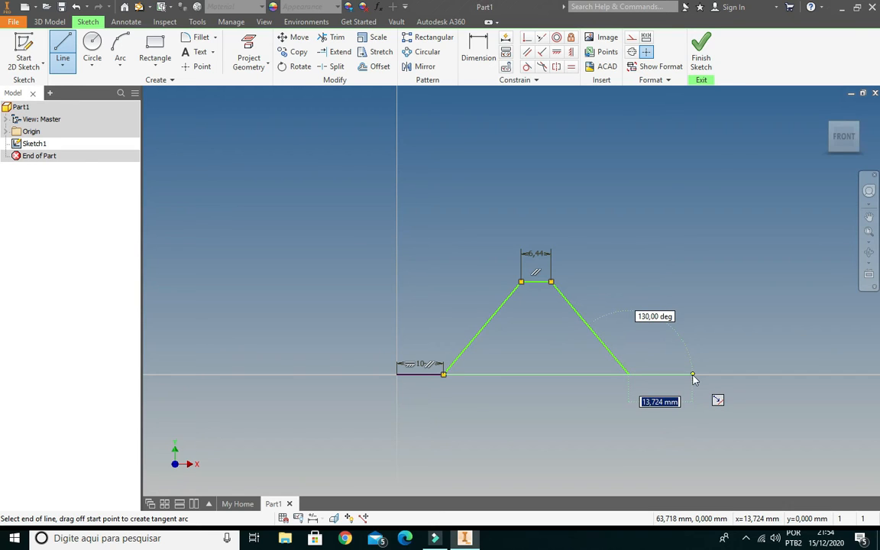
Continue the profile with a 10 mm horizontal line to the right and a 24 mm vertical line upward.
{"action": "type", "text": "10"}
{"action": "key", "text": "Return"}
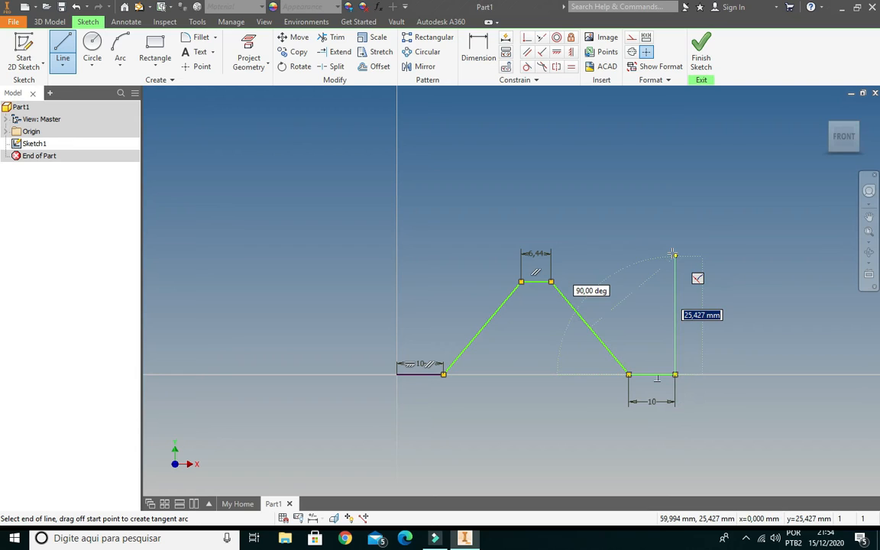
{"action": "type", "text": "24"}
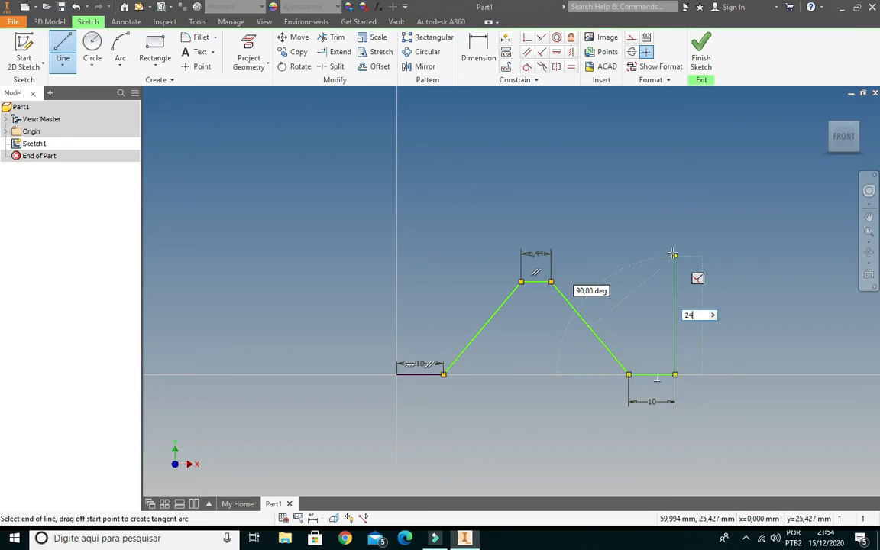
{"action": "key", "text": "Return"}
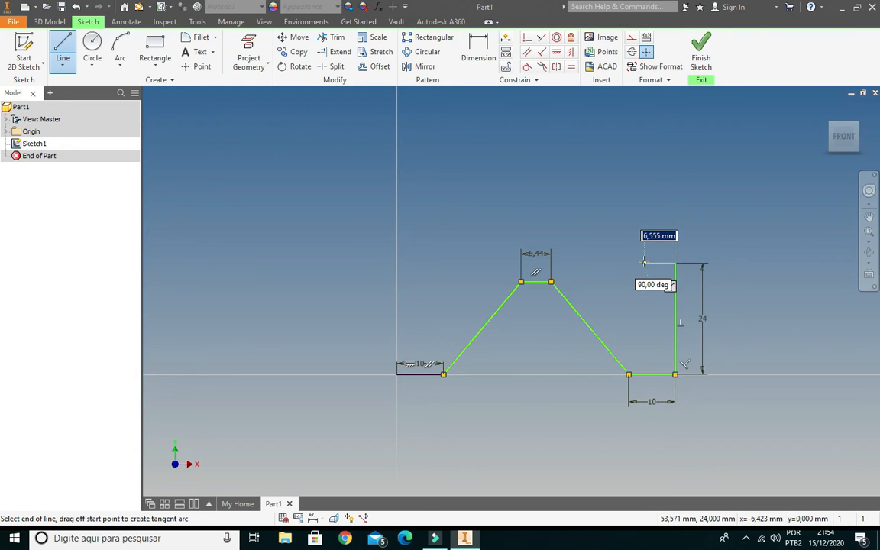
Draw a rectangular notch in the profile's right edge with lines 6 mm inward, 12 mm up and 6 mm back outward.
{"action": "type", "text": "6"}
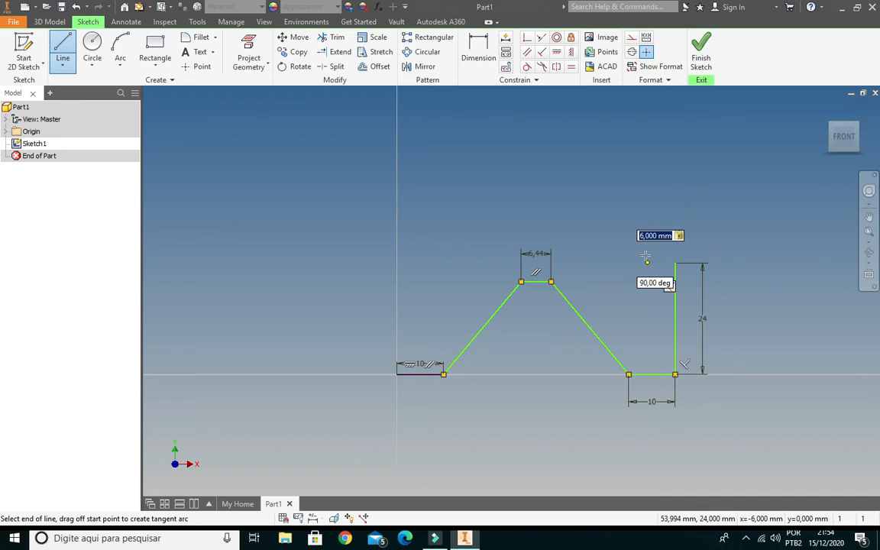
{"action": "key", "text": "Return"}
{"action": "type", "text": "12"}
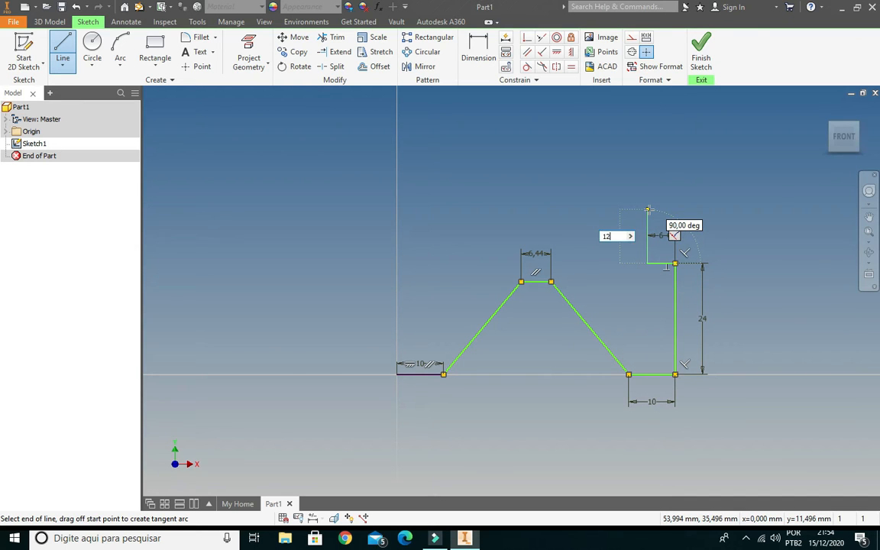
{"action": "key", "text": "Return"}
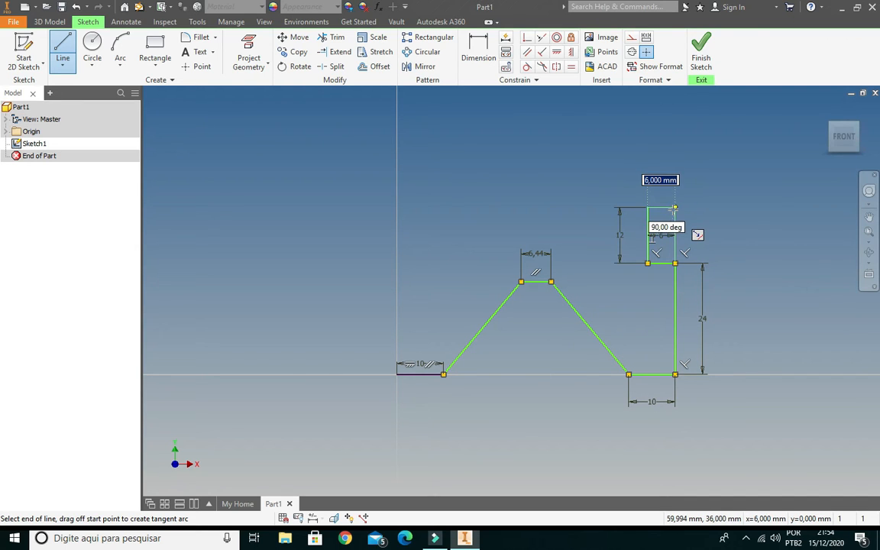
{"action": "type", "text": "6"}
{"action": "key", "text": "Return"}
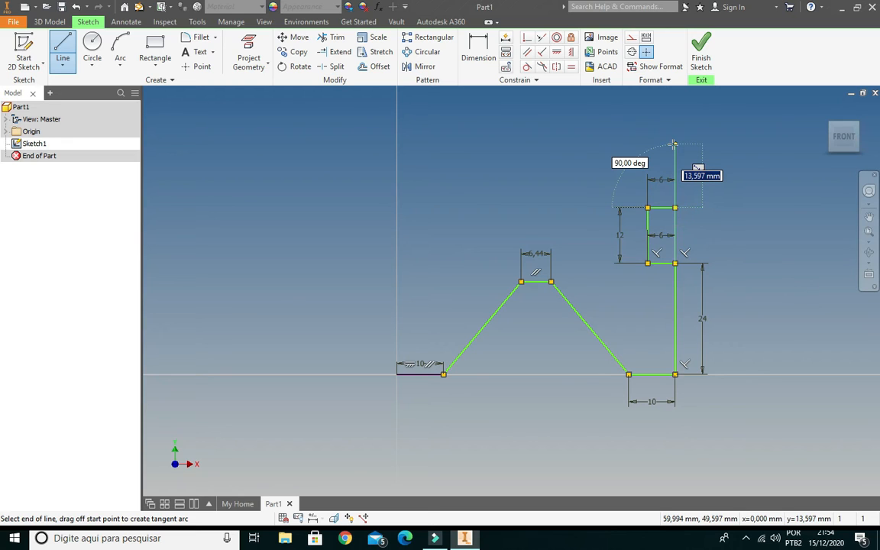
Continue from the notch with a 24 mm vertical line upward and a 10 mm horizontal line to the left.
{"action": "type", "text": "24"}
{"action": "key", "text": "Return"}
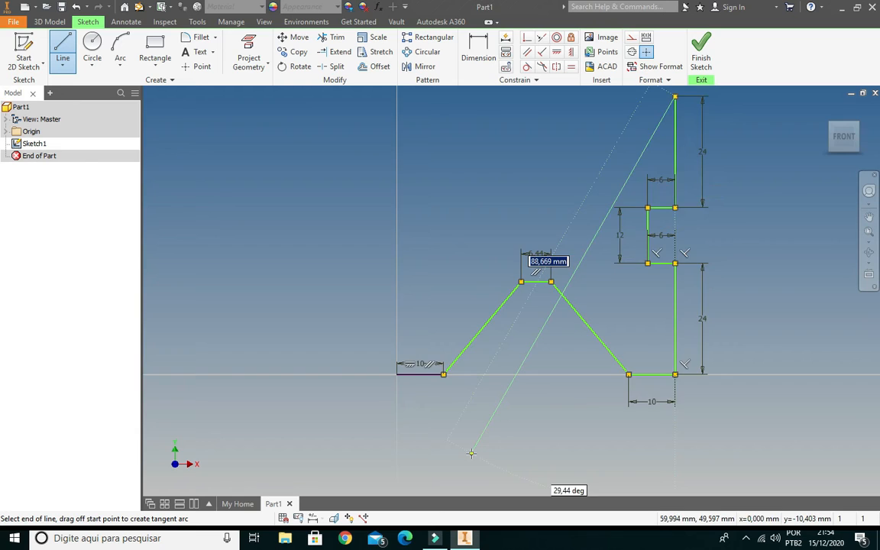
{"action": "scroll", "coordinate": [489, 458], "scroll_direction": "down", "scroll_amount": 3}
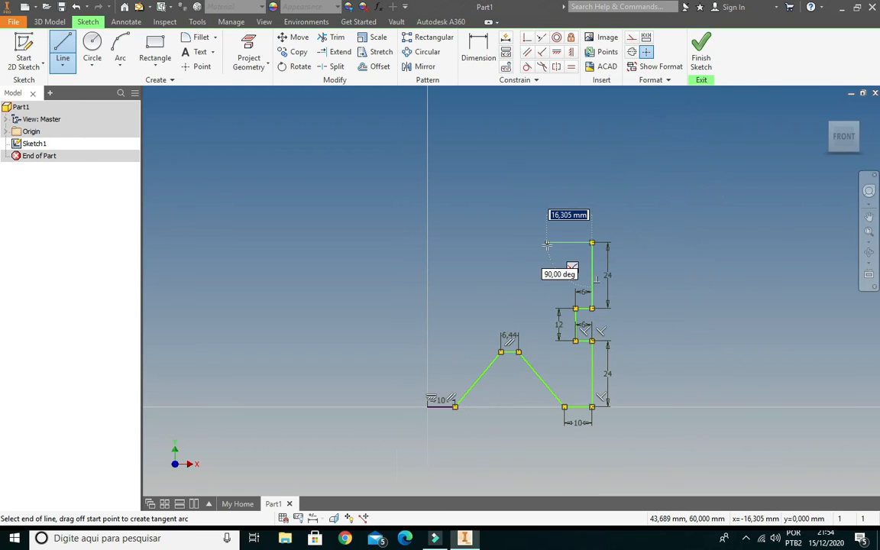
{"action": "type", "text": "10"}
{"action": "key", "text": "Return"}
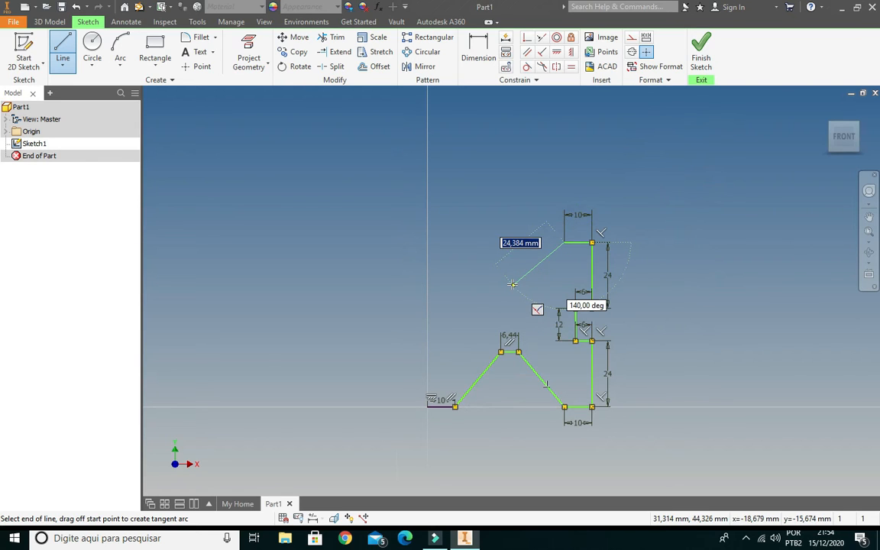
Add a 26,10 mm line sloping down to the left from the top edge at a relative polar angle of 130 degrees.
{"action": "key", "text": "@"}
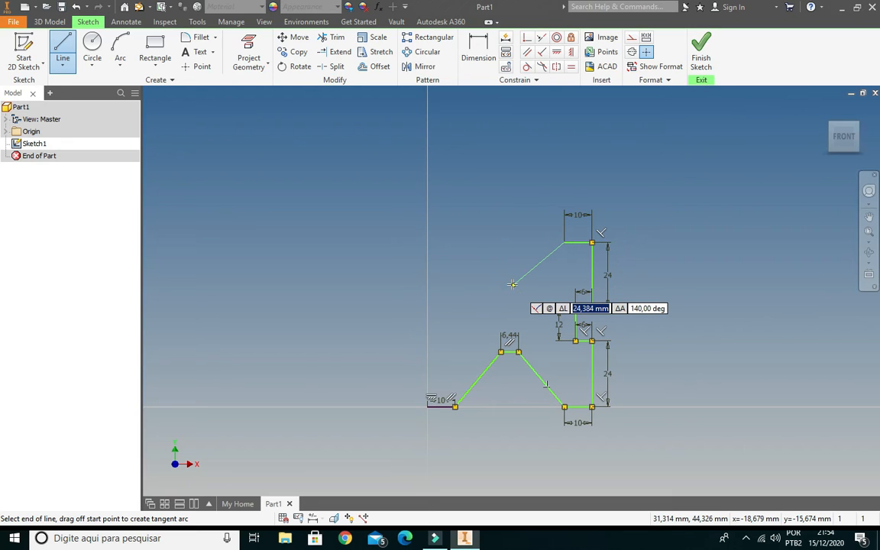
{"action": "type", "text": "26,10"}
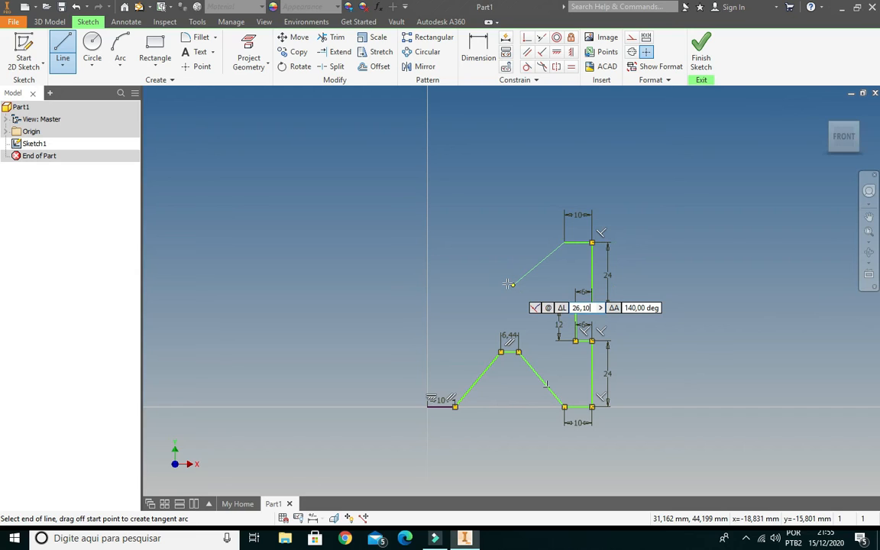
{"action": "key", "text": "Tab"}
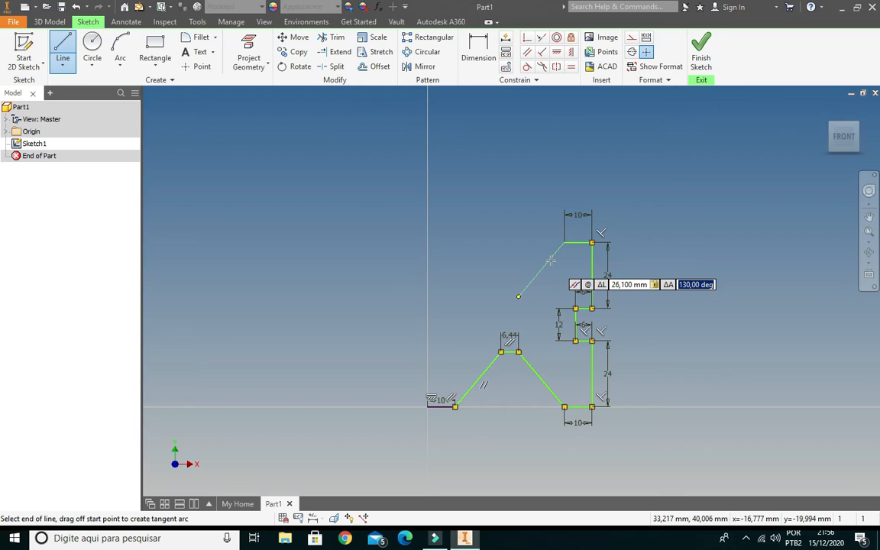
{"action": "type", "text": "130"}
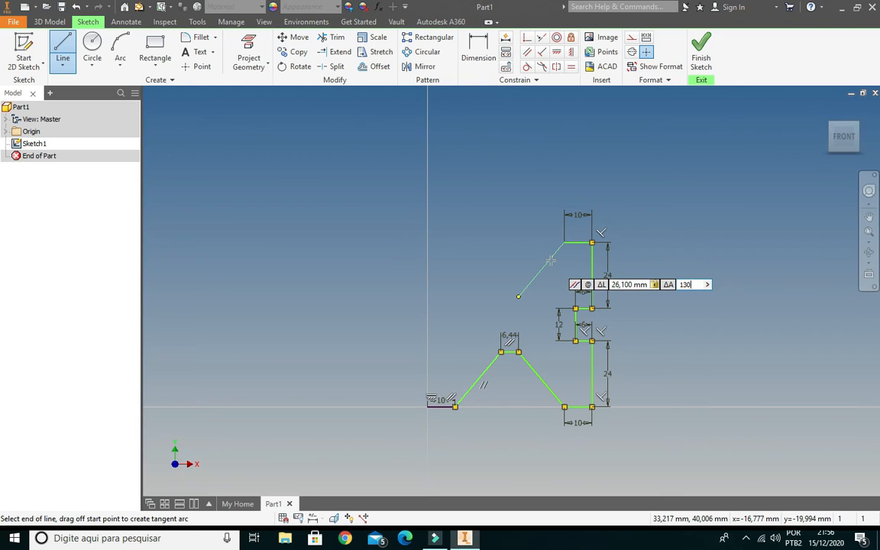
{"action": "key", "text": "Return"}
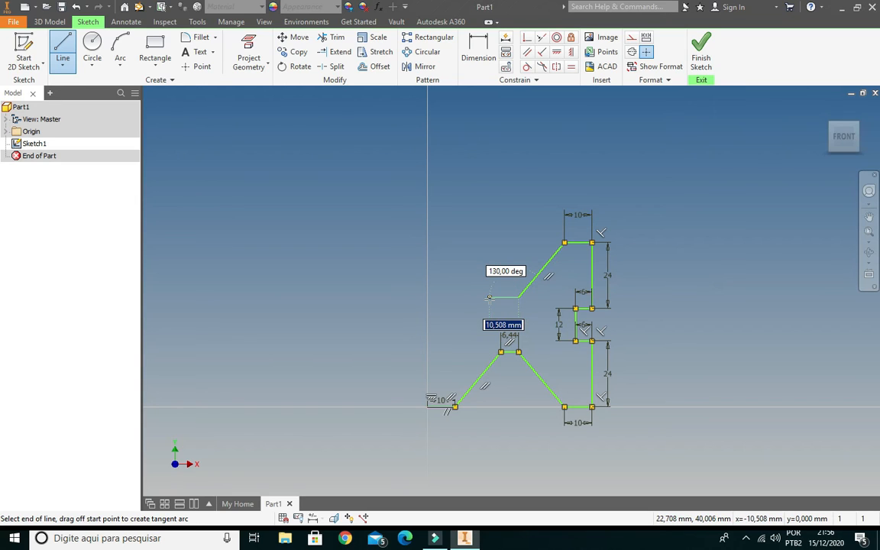
Continue the profile with a 6,44 mm horizontal line to the left and a 26,10 mm line sloping up to the left at 130 degrees.
{"action": "type", "text": "6,44"}
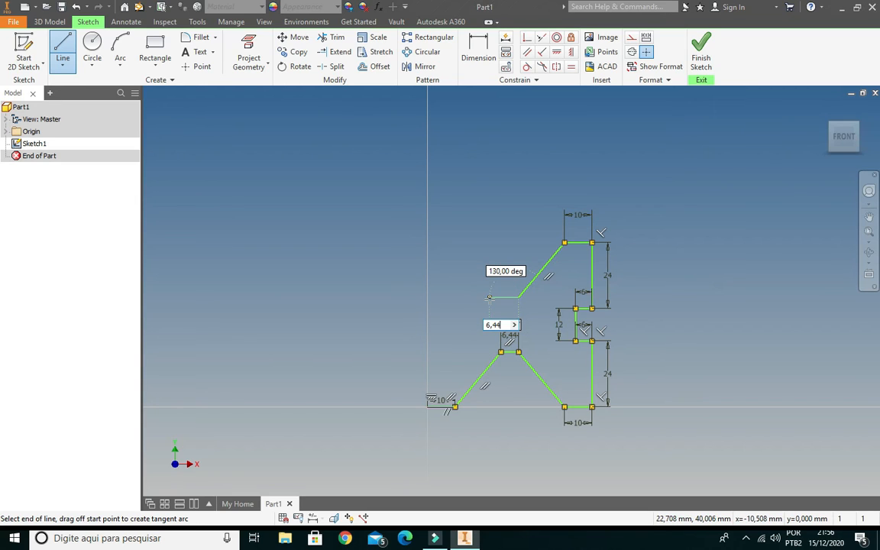
{"action": "key", "text": "Return"}
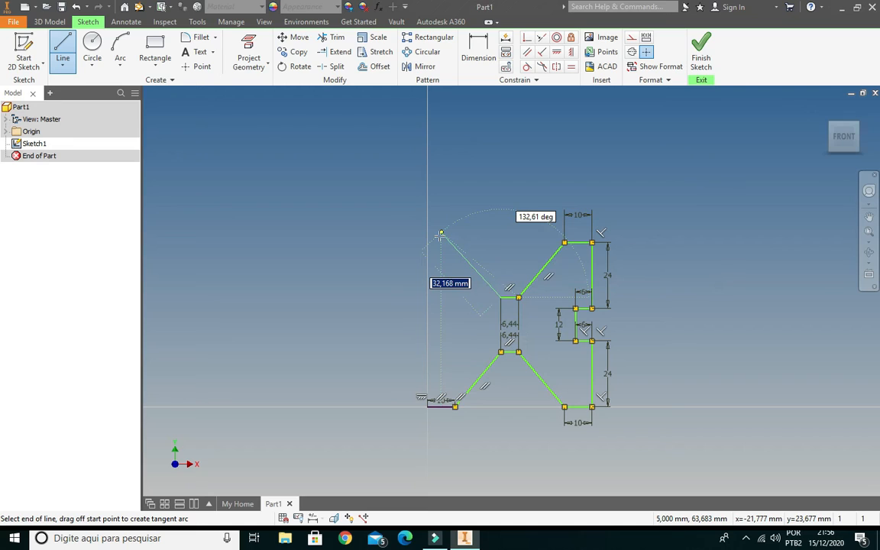
{"action": "left_click", "coordinate": [440, 236]}
{"action": "type", "text": "26"}
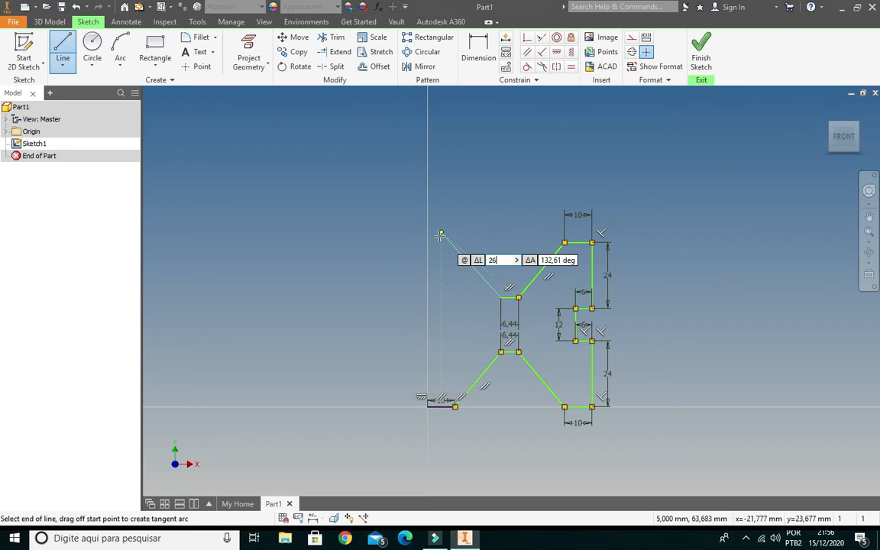
{"action": "type", "text": ",10"}
{"action": "key", "text": "Tab"}
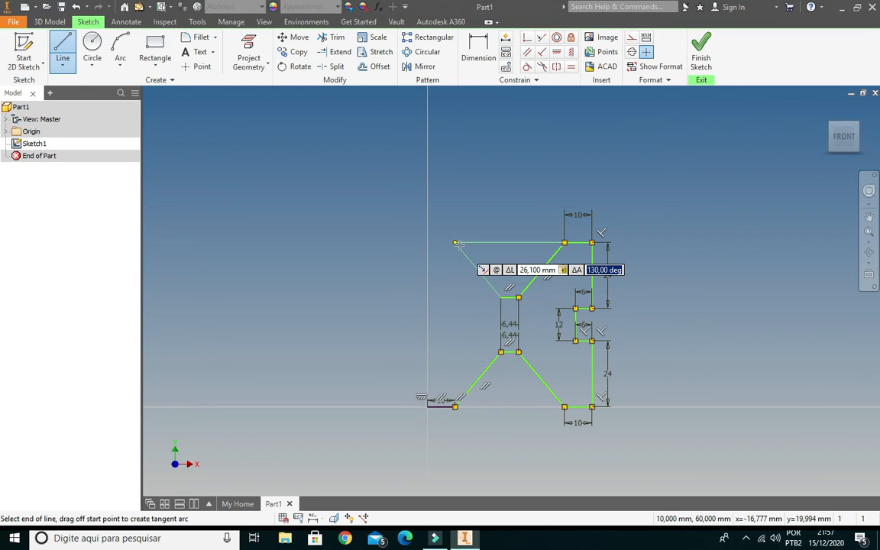
{"action": "type", "text": "130"}
{"action": "key", "text": "Return"}
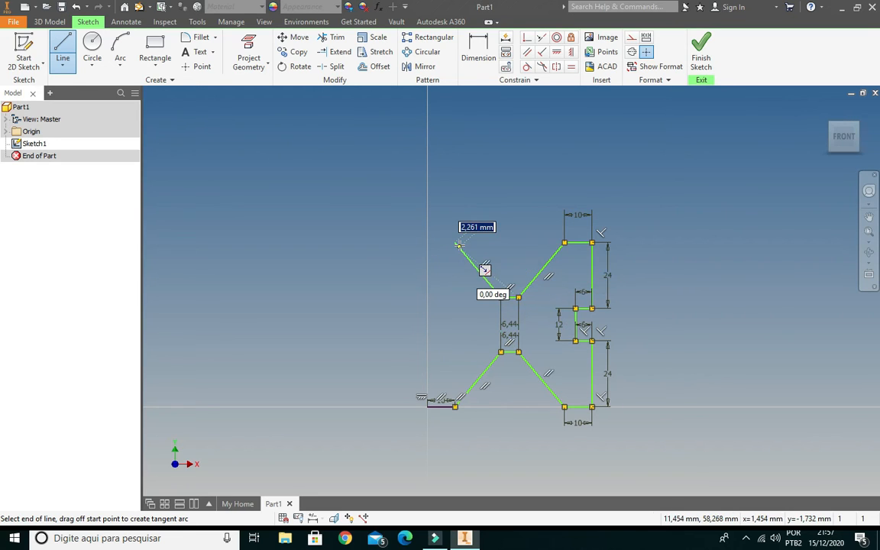
Add a 10 mm horizontal line to the left along the profile's top edge and a 24 mm vertical line downward.
{"action": "left_click", "coordinate": [457, 243]}
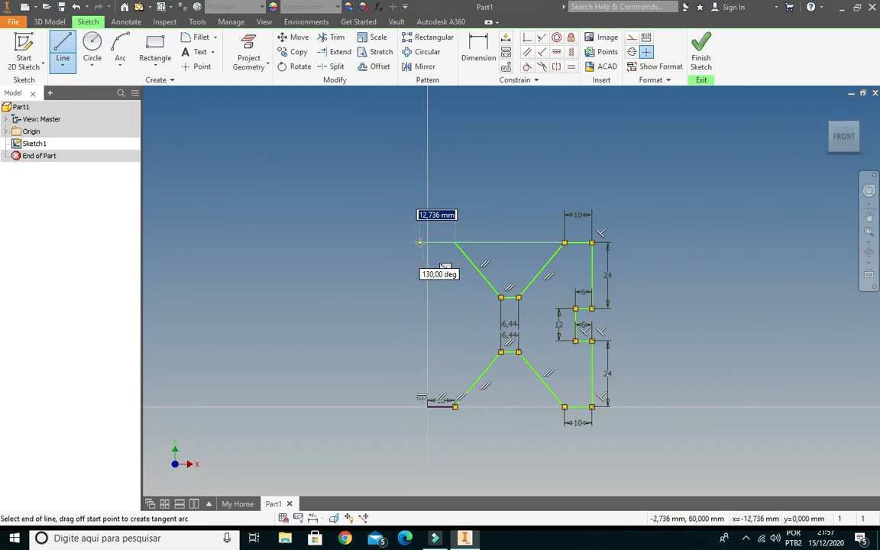
{"action": "type", "text": "10"}
{"action": "key", "text": "Return"}
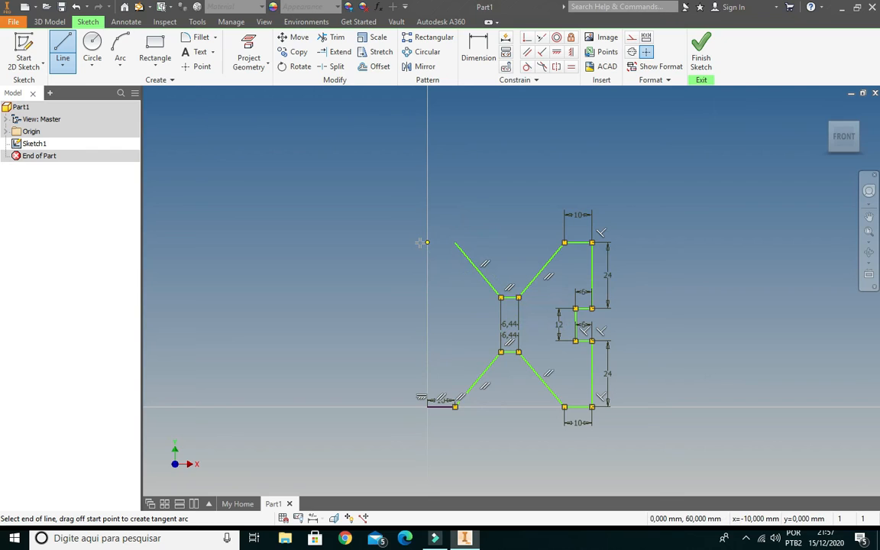
{"action": "type", "text": "24"}
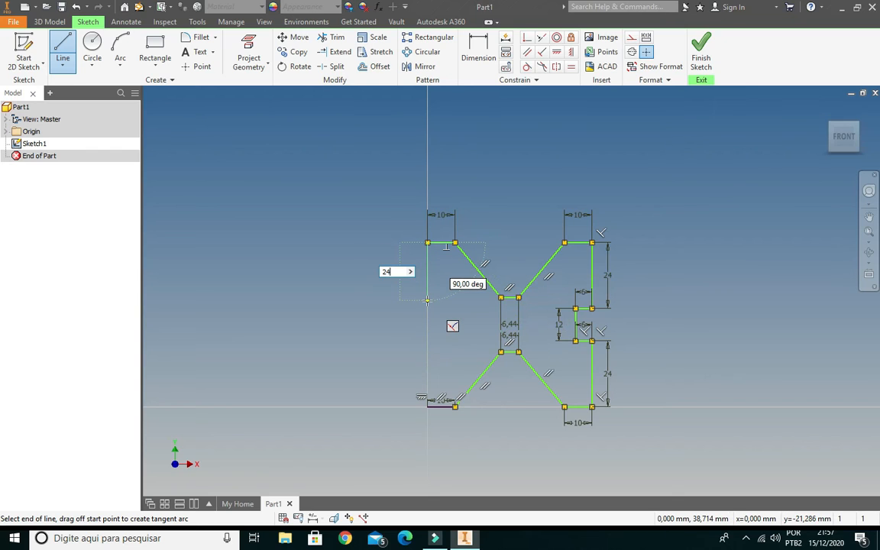
{"action": "key", "text": "Return"}
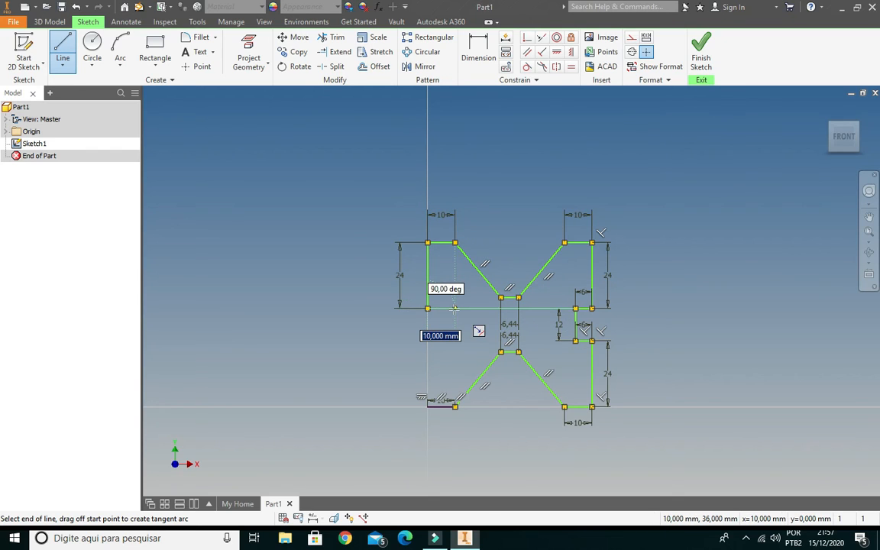
Draw a rectangular notch in the profile's left edge with lines 6 mm inward, 12 mm down and 6 mm back outward.
{"action": "type", "text": "6"}
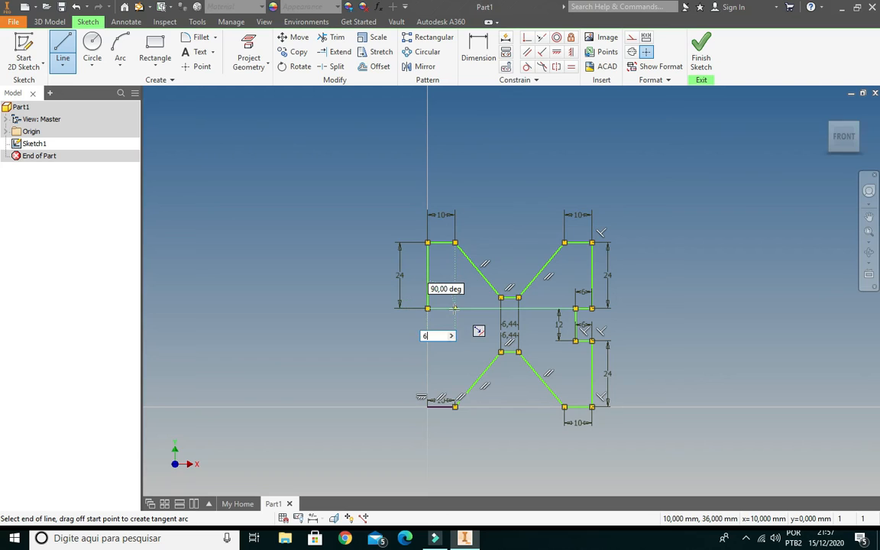
{"action": "key", "text": "Return"}
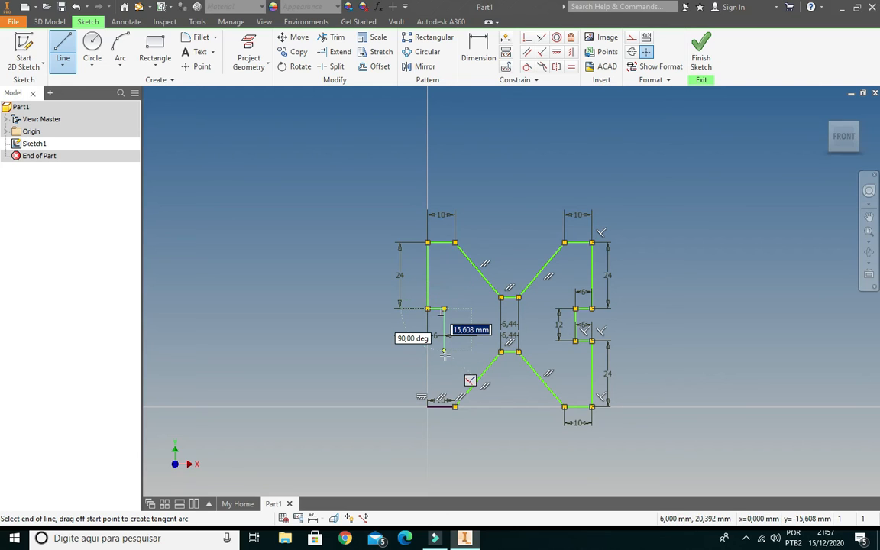
{"action": "left_click", "coordinate": [444, 341]}
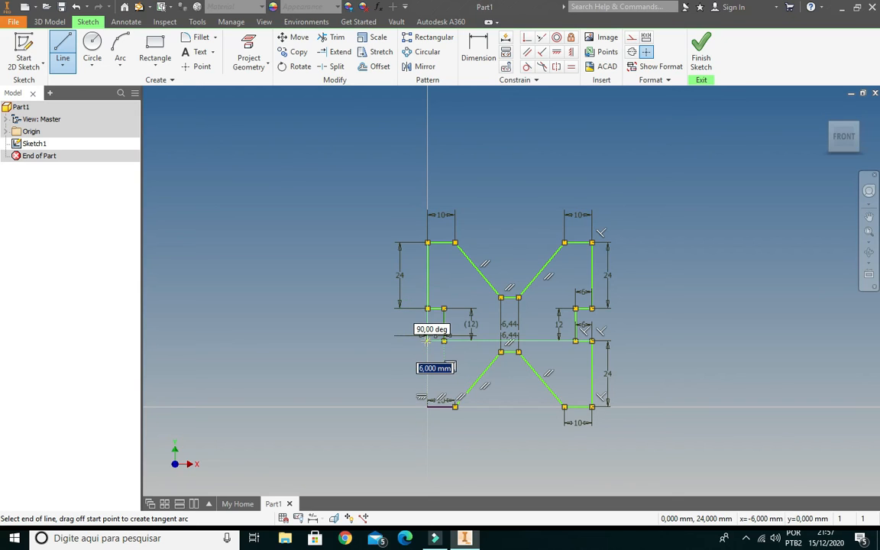
{"action": "left_click", "coordinate": [427, 340]}
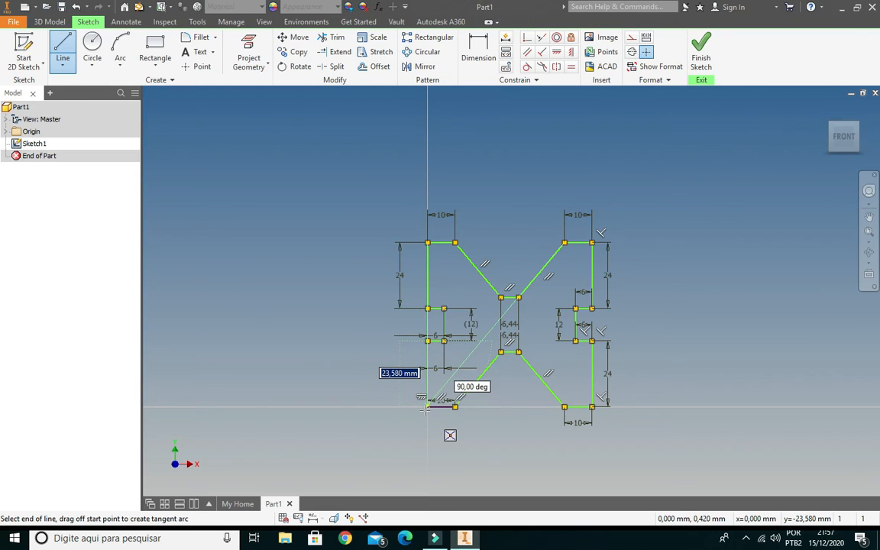
Close the profile with a 24 mm vertical line down to the origin and end the Line command.
{"action": "type", "text": "2"}
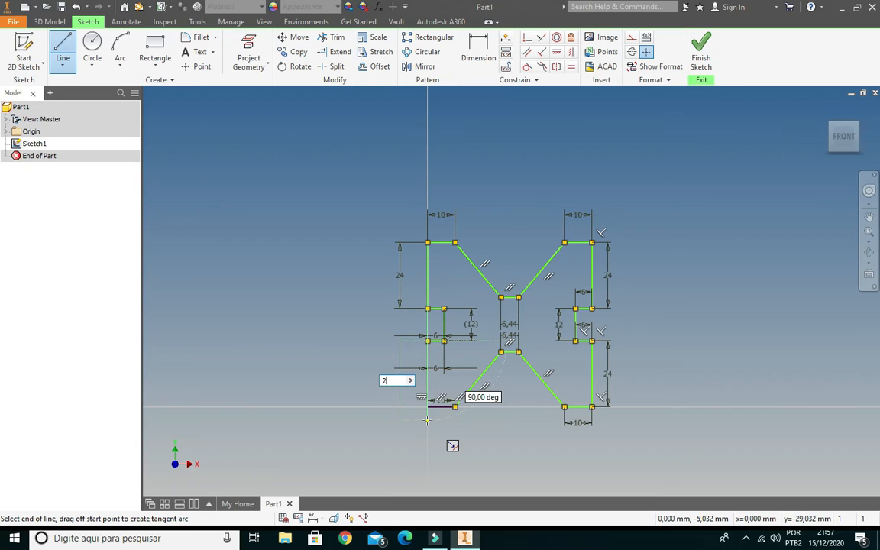
{"action": "type", "text": "4"}
{"action": "key", "text": "Return"}
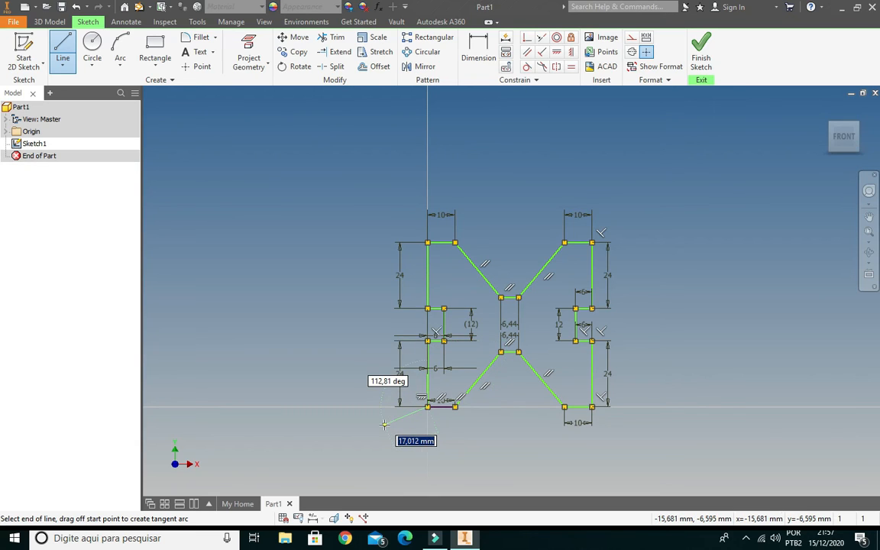
{"action": "key", "text": "Escape"}
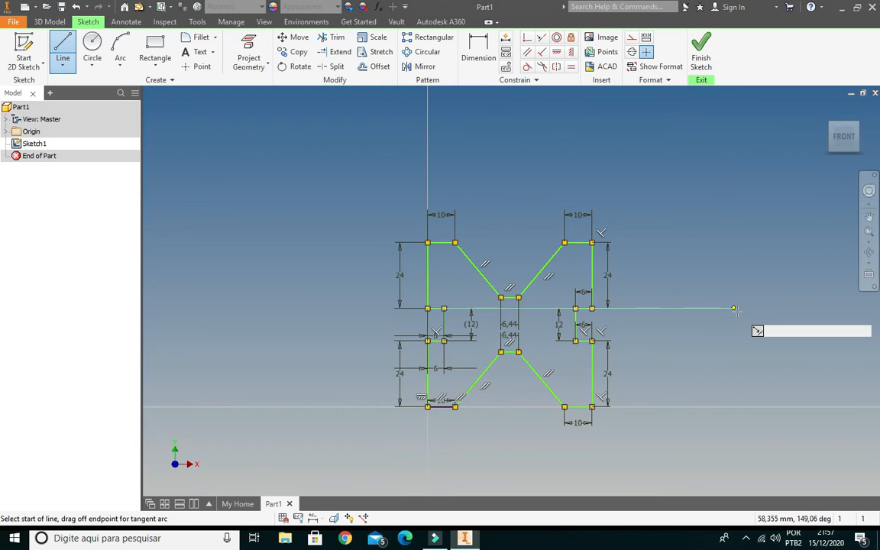
{"action": "scroll", "coordinate": [679, 290], "scroll_direction": "up", "scroll_amount": 3}
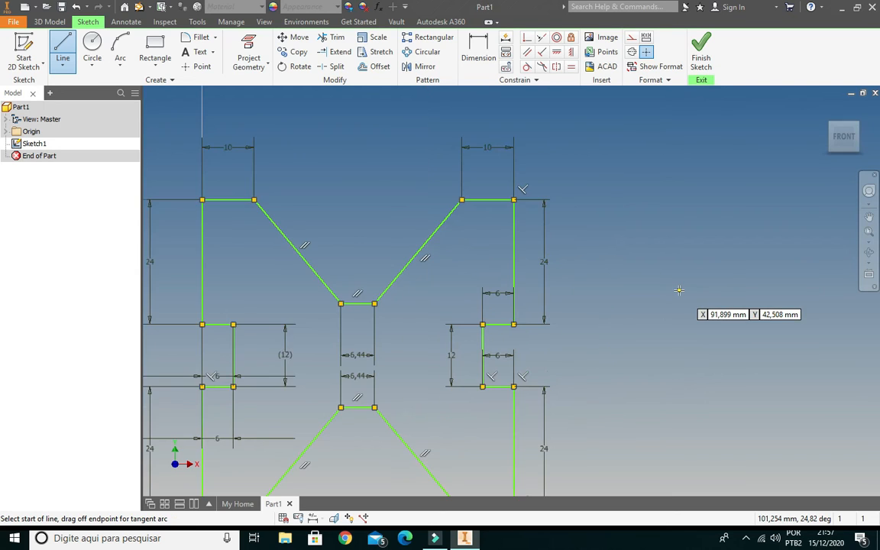
{"action": "scroll", "coordinate": [679, 291], "scroll_direction": "down", "scroll_amount": 2}
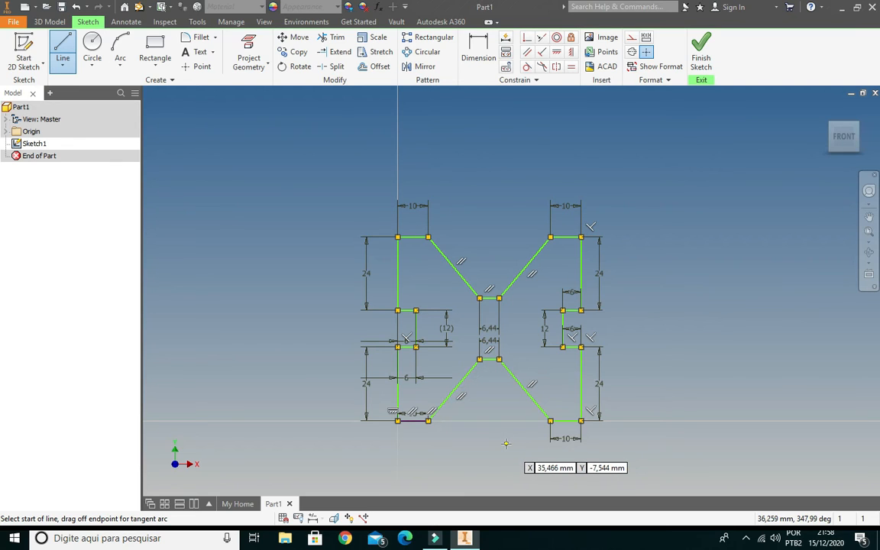
Dimension the angle between the two sloping sides of the lower V cutout.
{"action": "key", "text": "d"}
{"action": "left_click", "coordinate": [454, 390]}
{"action": "left_click", "coordinate": [517, 386]}
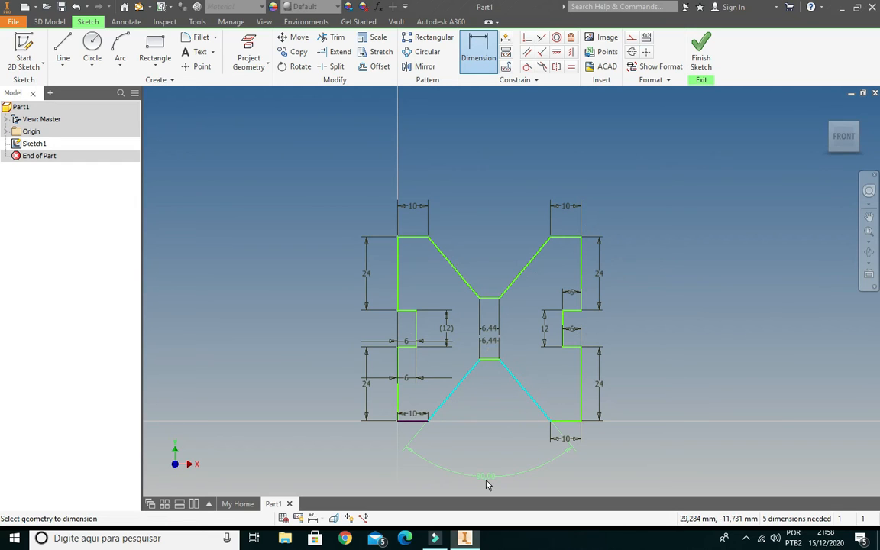
{"action": "left_click", "coordinate": [491, 472]}
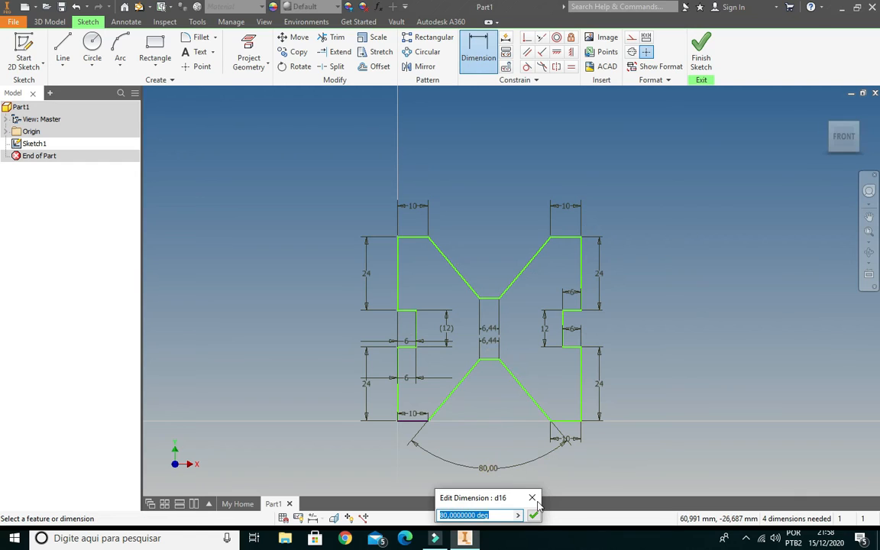
{"action": "key", "text": "Return"}
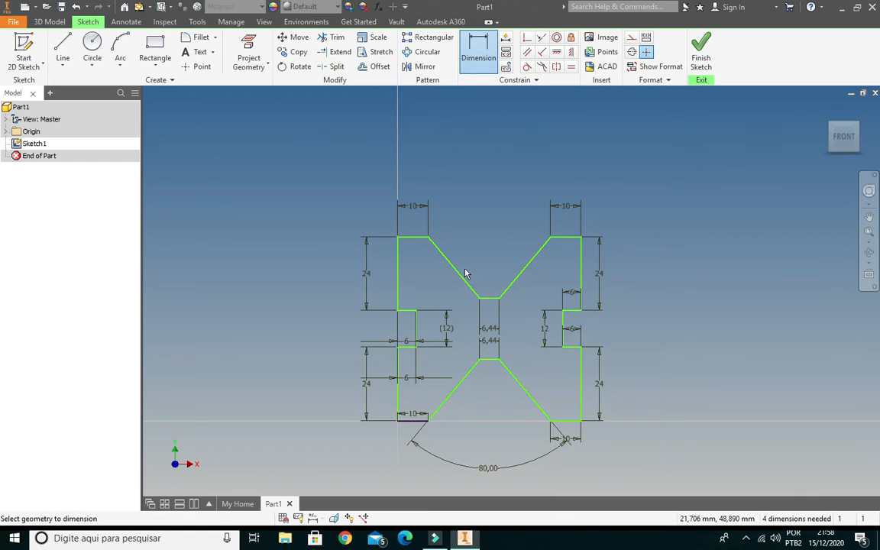
Add a driven angular dimension between the two sloping sides of the upper V cutout.
{"action": "left_click", "coordinate": [459, 274]}
{"action": "left_click", "coordinate": [526, 267]}
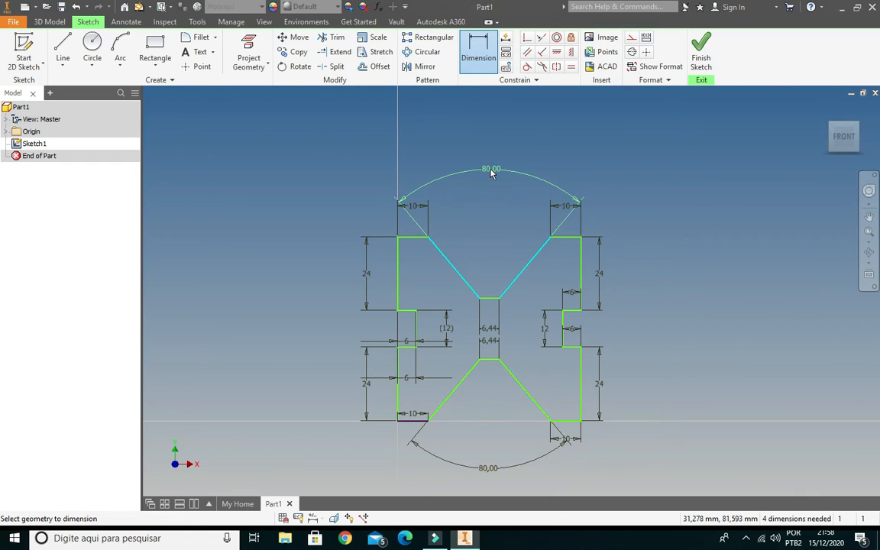
{"action": "left_click", "coordinate": [489, 162]}
{"action": "left_click", "coordinate": [264, 113]}
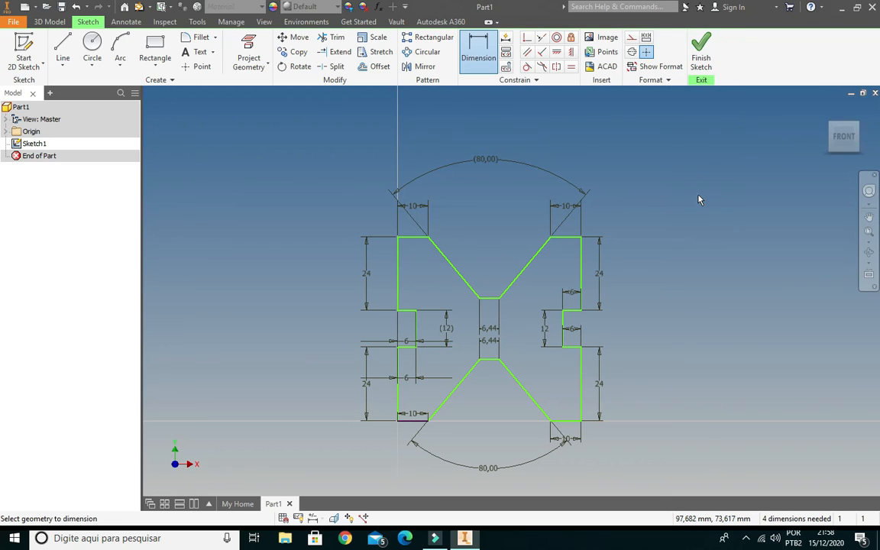
Finish the sketch and extrude the closed profile 120 mm into a solid block.
{"action": "left_click", "coordinate": [701, 44]}
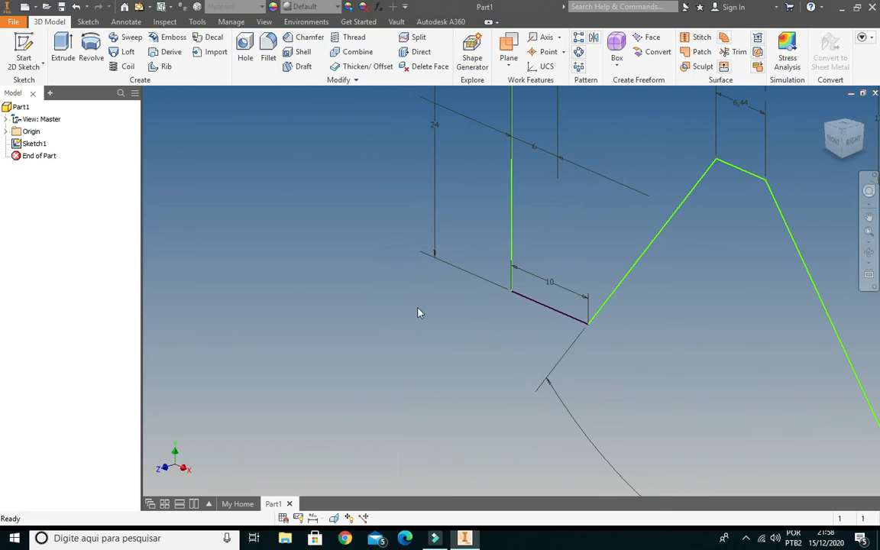
{"action": "scroll", "coordinate": [418, 313], "scroll_direction": "down", "scroll_amount": 4}
{"action": "scroll", "coordinate": [395, 343], "scroll_direction": "down", "scroll_amount": 2}
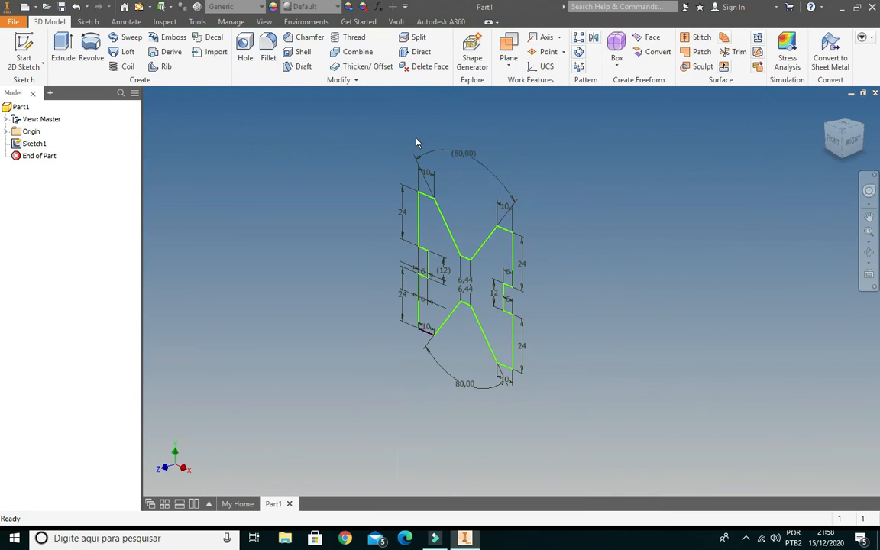
{"action": "left_click", "coordinate": [61, 50]}
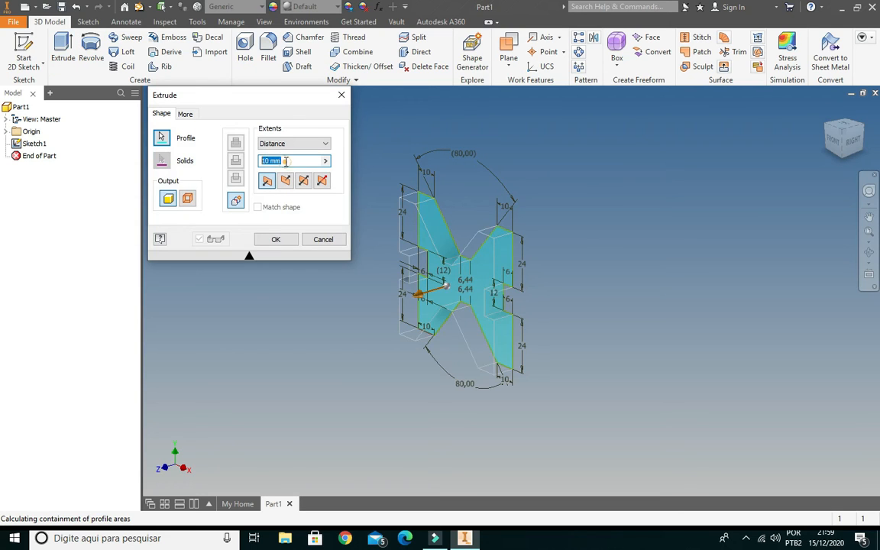
{"action": "type", "text": "120"}
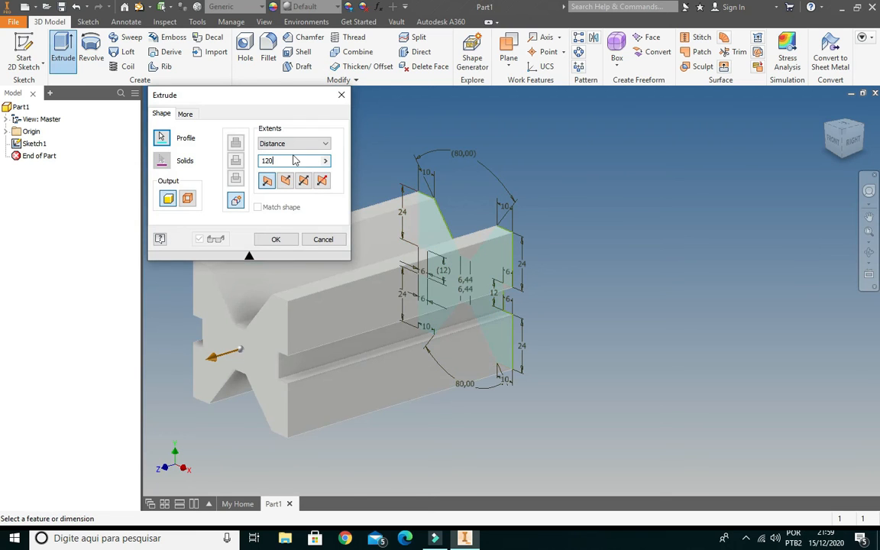
{"action": "left_click", "coordinate": [276, 239]}
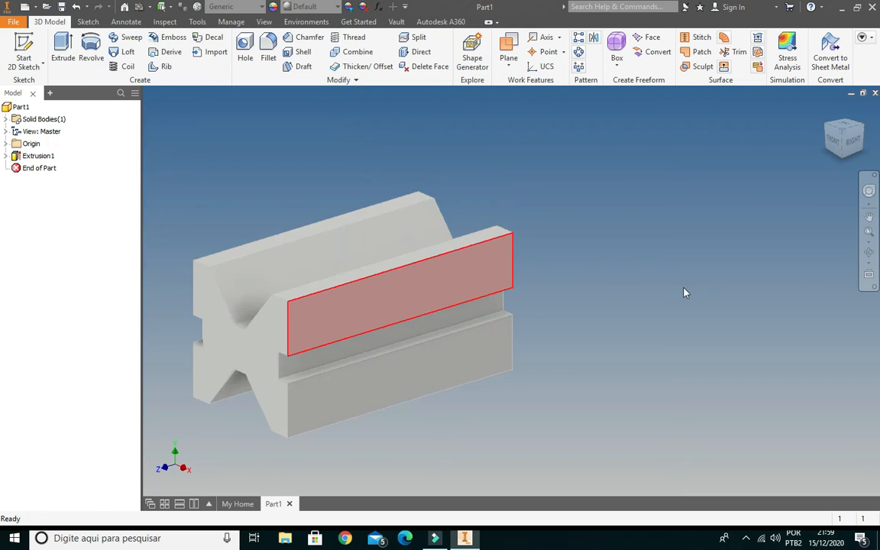
{"action": "scroll", "coordinate": [684, 291], "scroll_direction": "down", "scroll_amount": 3}
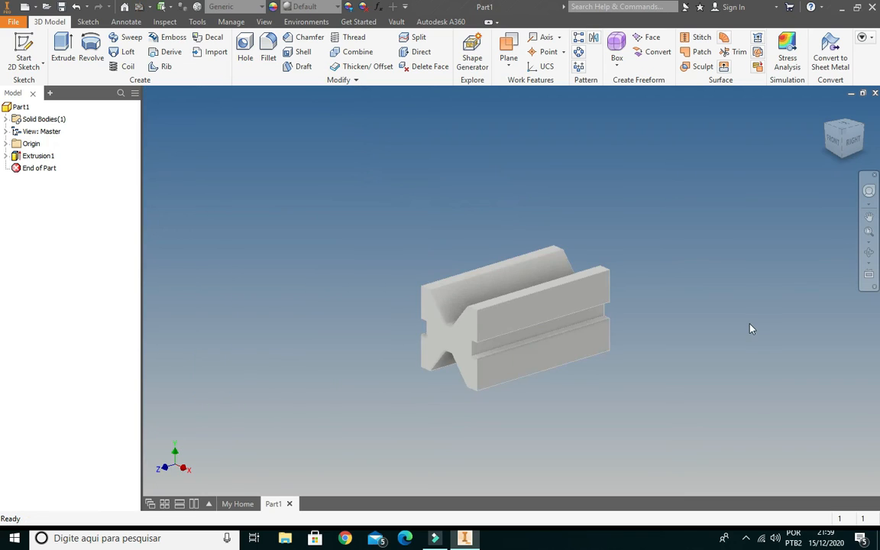
{"action": "left_click", "coordinate": [844, 135]}
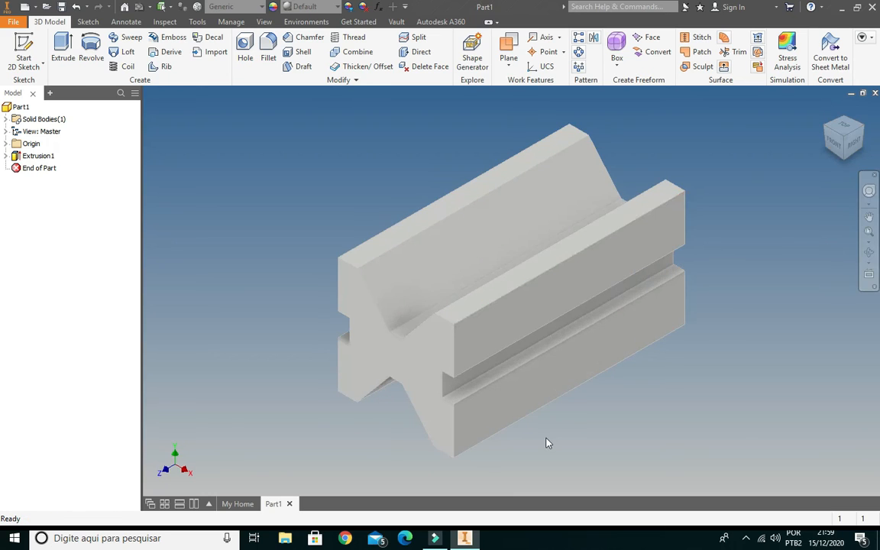
{"action": "scroll", "coordinate": [547, 443], "scroll_direction": "down", "scroll_amount": 3}
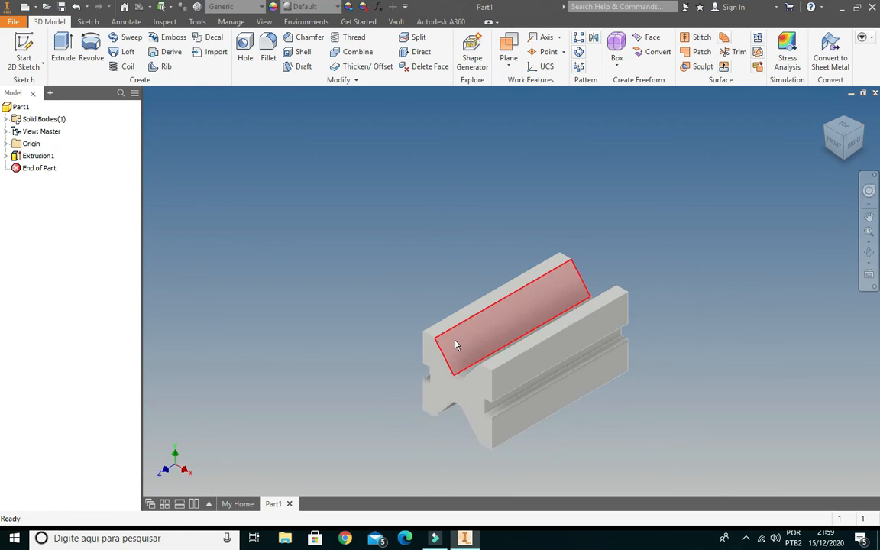
Set the part's physical material to Steel, Carbon in its iProperties and apply the change.
{"action": "left_click", "coordinate": [13, 22]}
{"action": "left_click", "coordinate": [46, 266]}
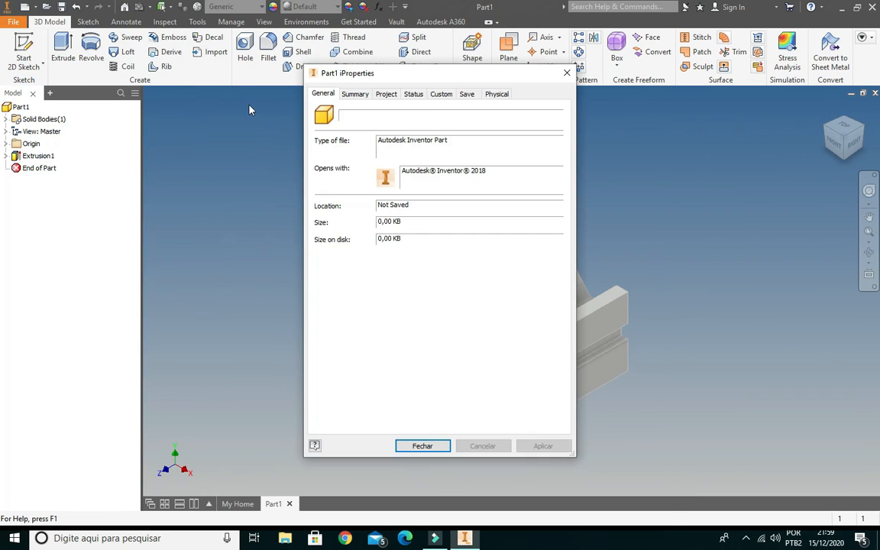
{"action": "left_click", "coordinate": [496, 93]}
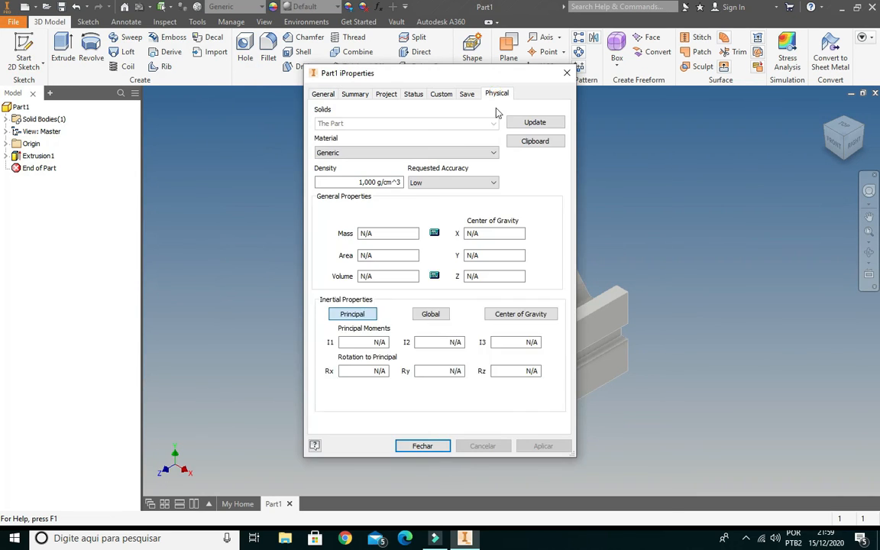
{"action": "left_click", "coordinate": [440, 152]}
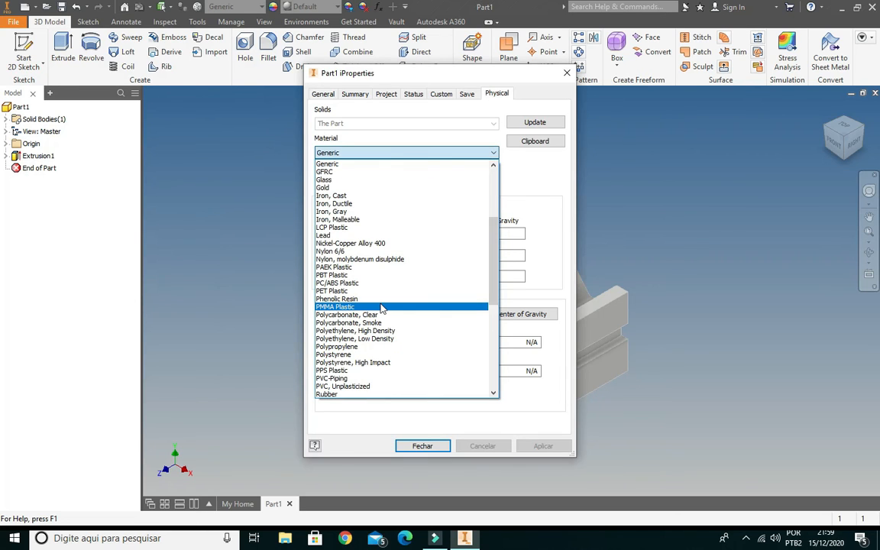
{"action": "scroll", "coordinate": [382, 309], "scroll_direction": "down", "scroll_amount": 1}
{"action": "scroll", "coordinate": [382, 308], "scroll_direction": "down", "scroll_amount": 4}
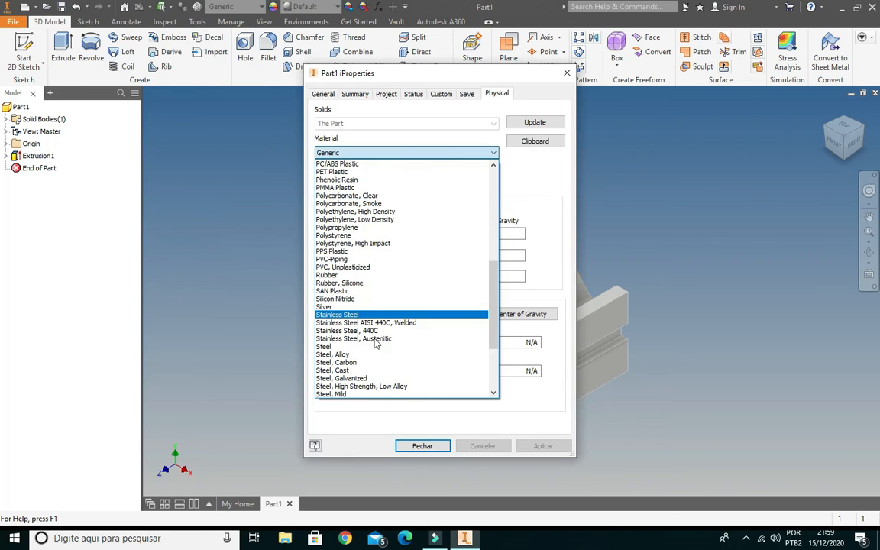
{"action": "left_click", "coordinate": [354, 363]}
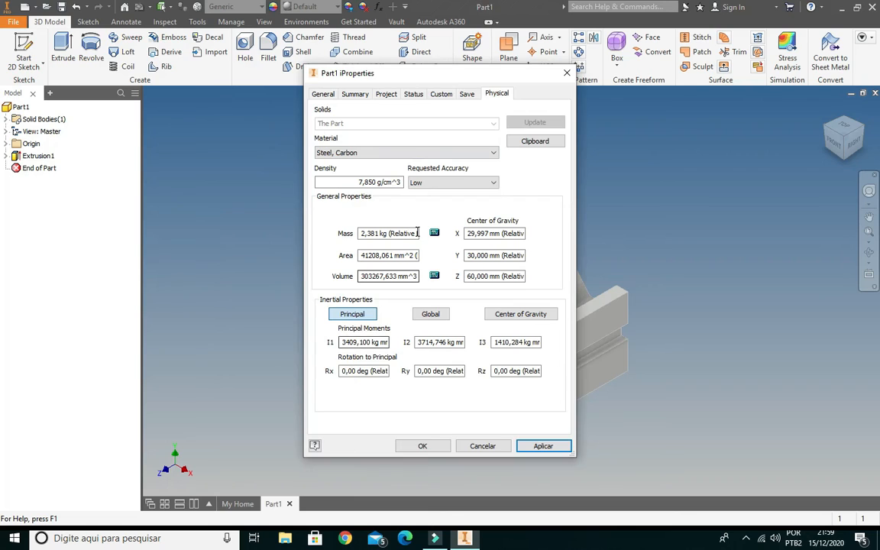
{"action": "left_click", "coordinate": [544, 447]}
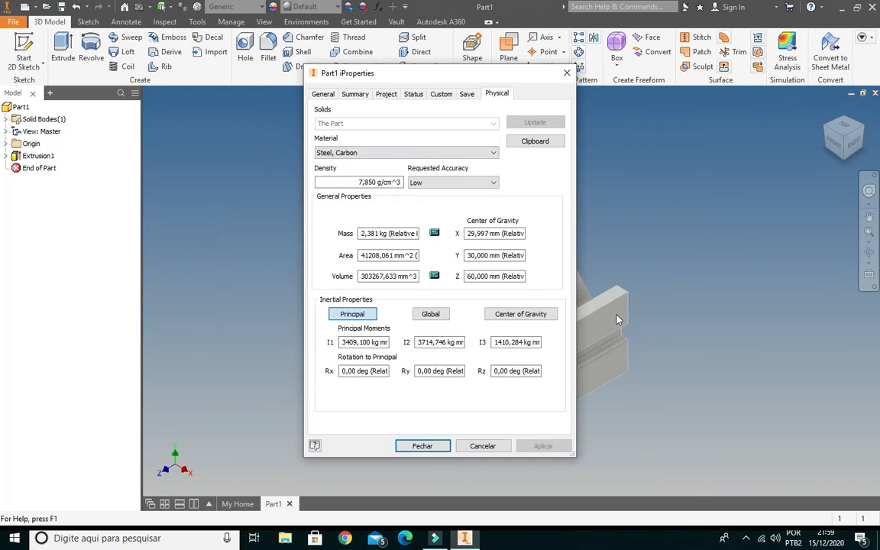
{"action": "key", "text": "Return"}
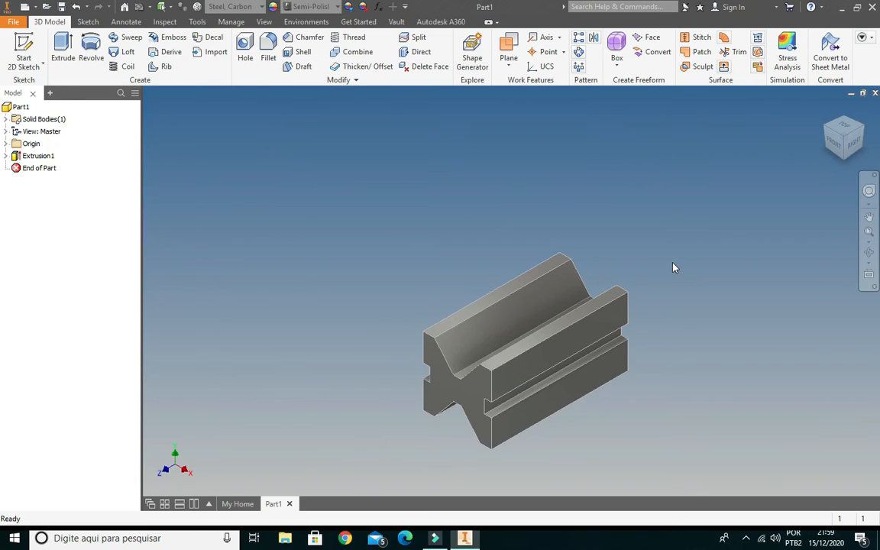
Apply the Chrome - Polished appearance to the upper V's two sloping faces and all faces of both side notches.
{"action": "scroll", "coordinate": [646, 432], "scroll_direction": "down", "scroll_amount": 3}
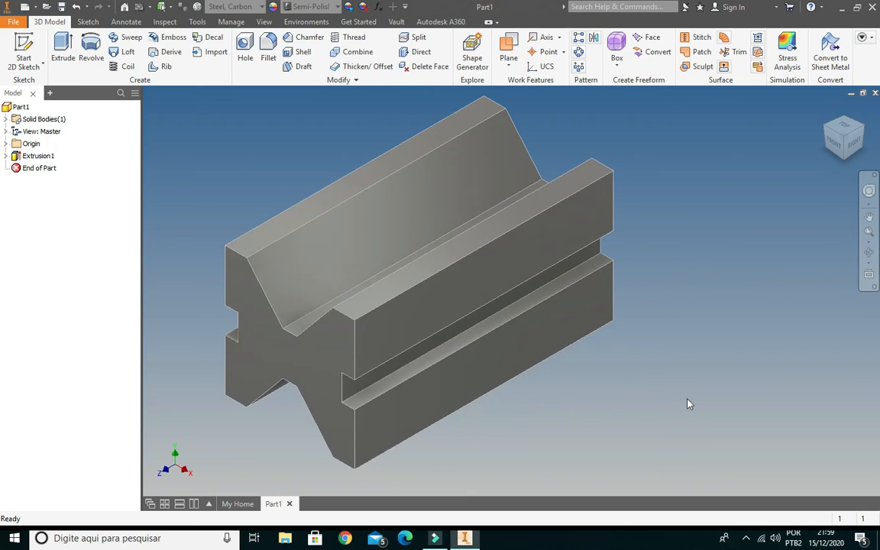
{"action": "scroll", "coordinate": [688, 405], "scroll_direction": "up", "scroll_amount": 3}
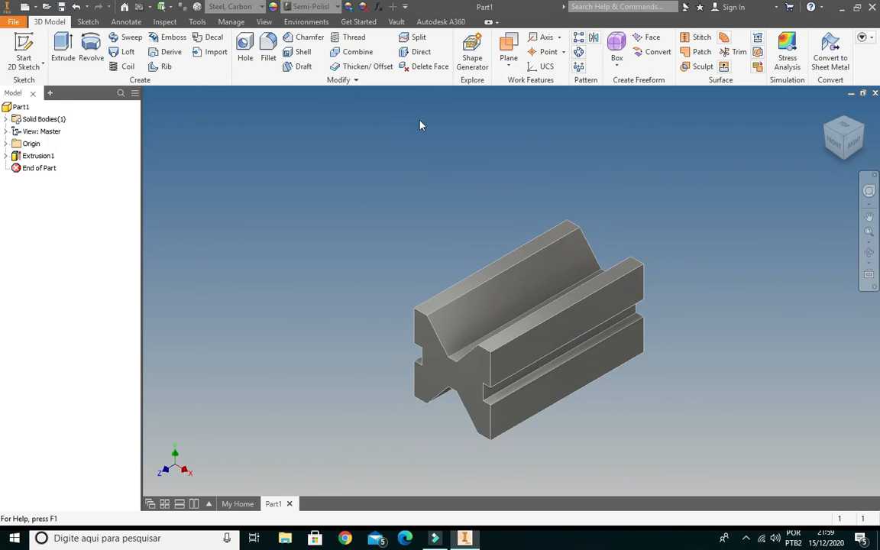
{"action": "left_click", "coordinate": [481, 309]}
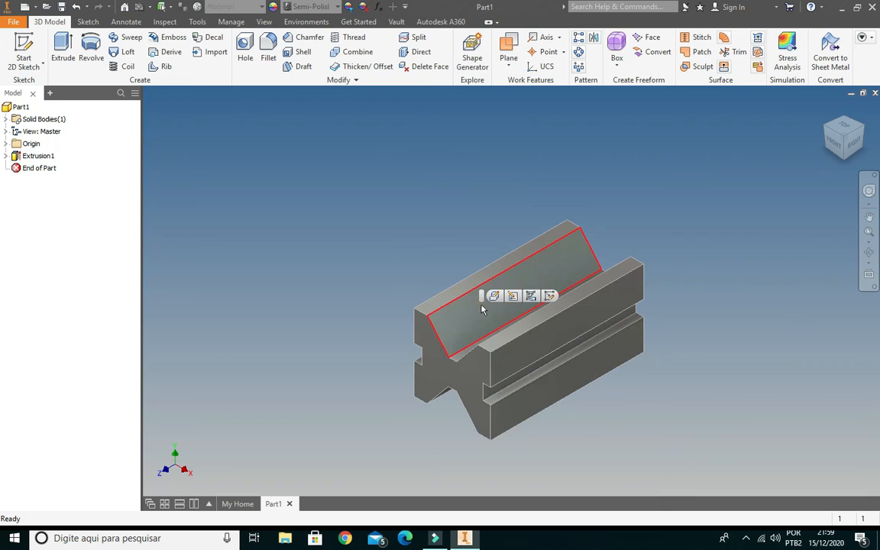
{"action": "scroll", "coordinate": [494, 414], "scroll_direction": "down", "scroll_amount": 4}
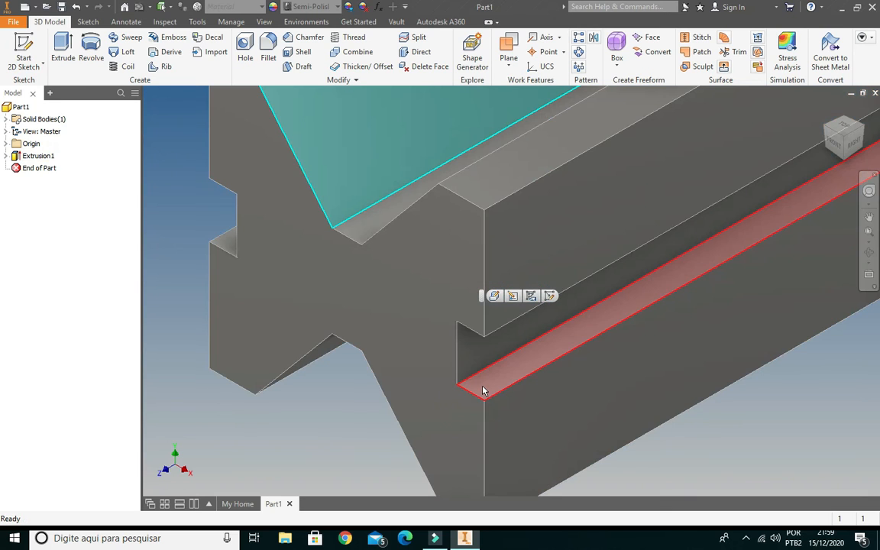
{"action": "left_click", "coordinate": [484, 391], "text": "ctrl"}
{"action": "left_click", "coordinate": [464, 348], "text": "ctrl"}
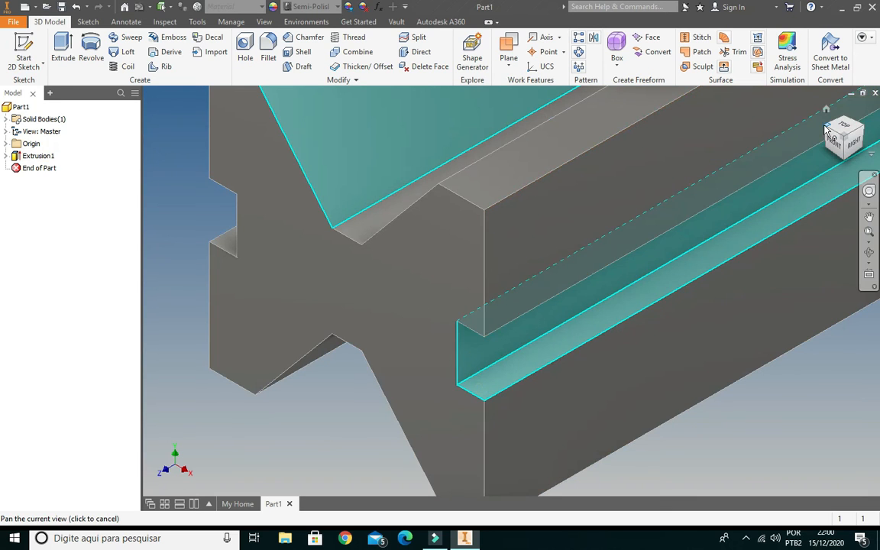
{"action": "left_click", "coordinate": [827, 129]}
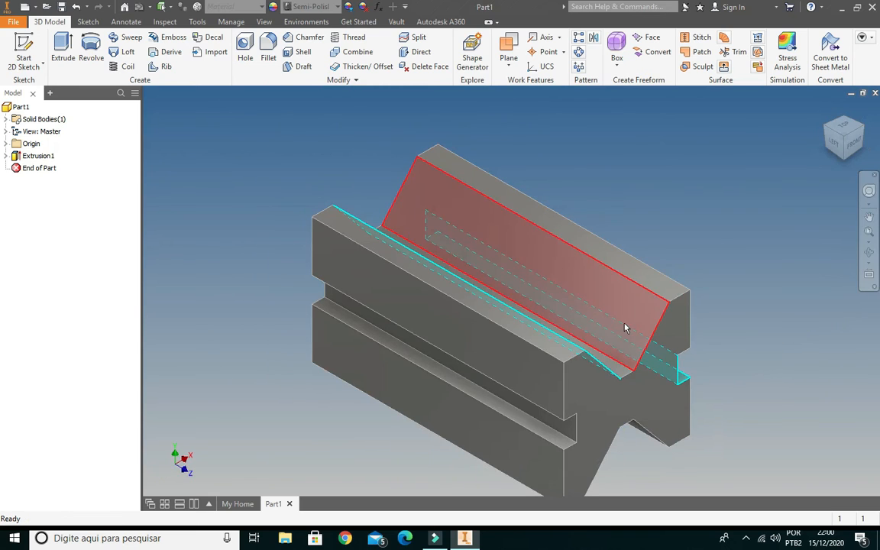
{"action": "left_click", "coordinate": [564, 434], "text": "ctrl"}
{"action": "left_click", "coordinate": [570, 432], "text": "ctrl"}
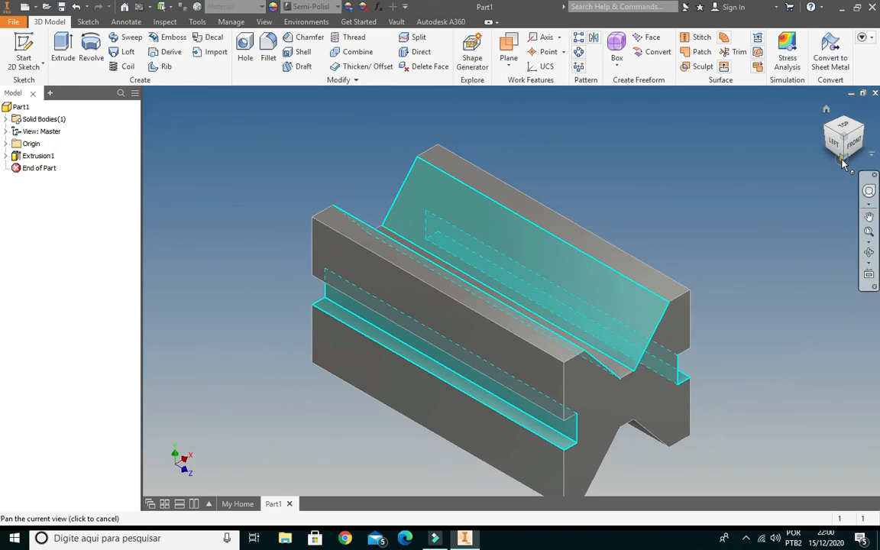
{"action": "left_click", "coordinate": [844, 162]}
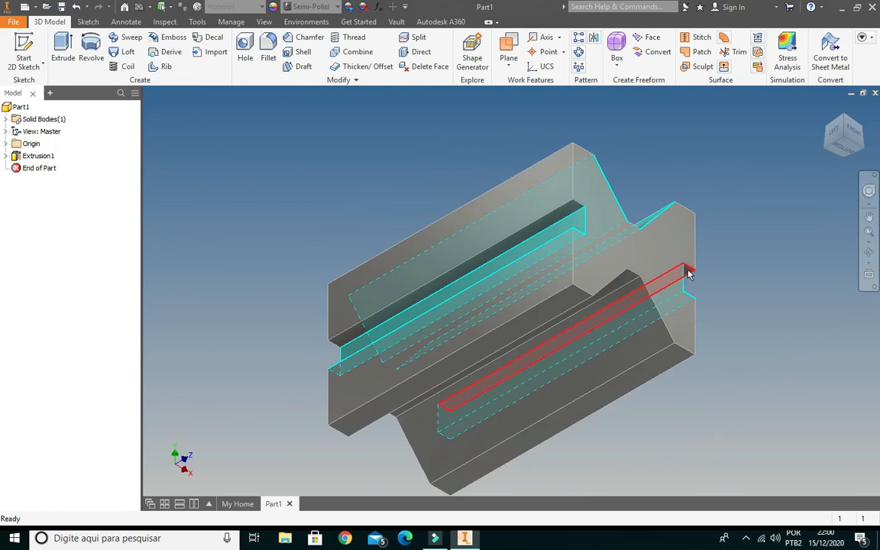
{"action": "scroll", "coordinate": [688, 274], "scroll_direction": "up", "scroll_amount": 5}
{"action": "scroll", "coordinate": [720, 273], "scroll_direction": "down", "scroll_amount": 6}
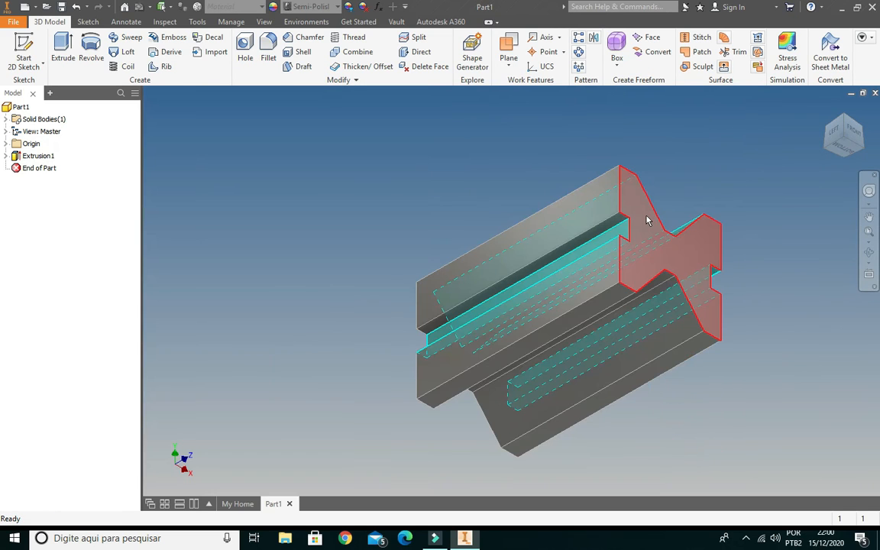
{"action": "scroll", "coordinate": [646, 221], "scroll_direction": "up", "scroll_amount": 5}
{"action": "scroll", "coordinate": [652, 220], "scroll_direction": "down", "scroll_amount": 10}
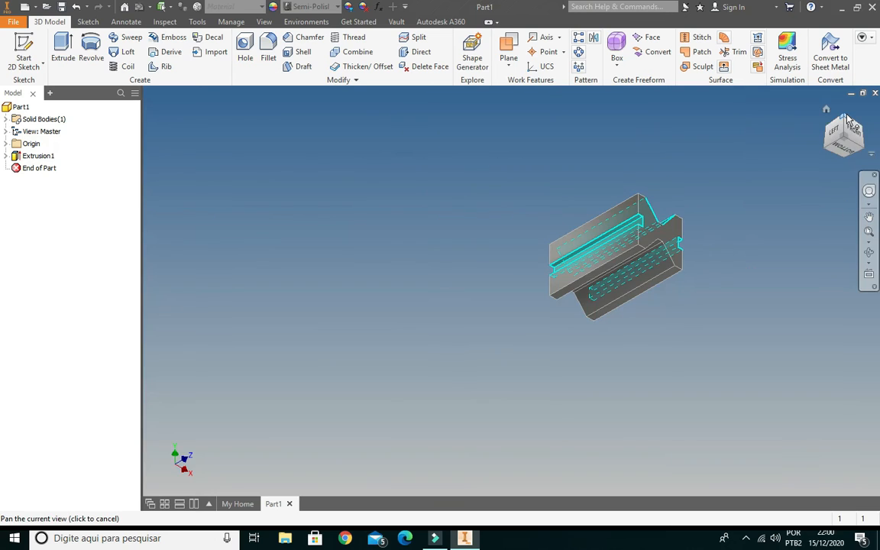
{"action": "left_click", "coordinate": [848, 118]}
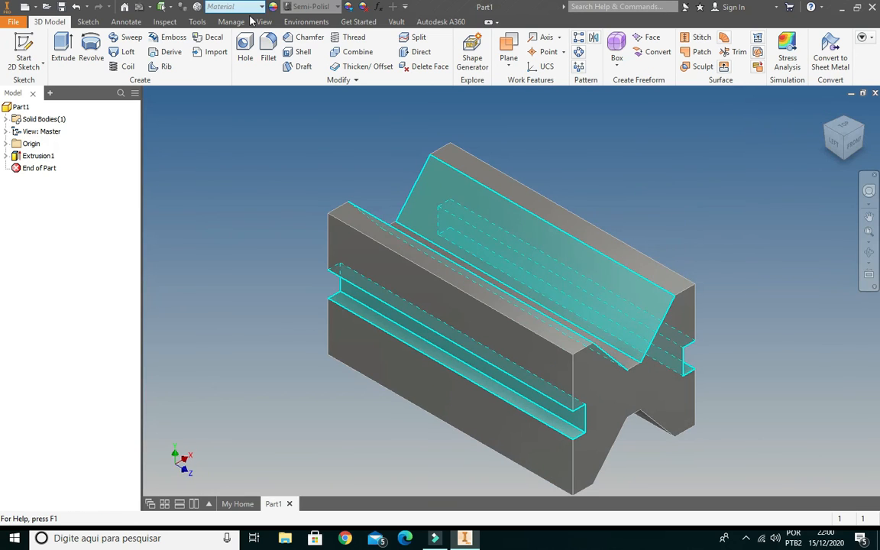
{"action": "left_click", "coordinate": [337, 7]}
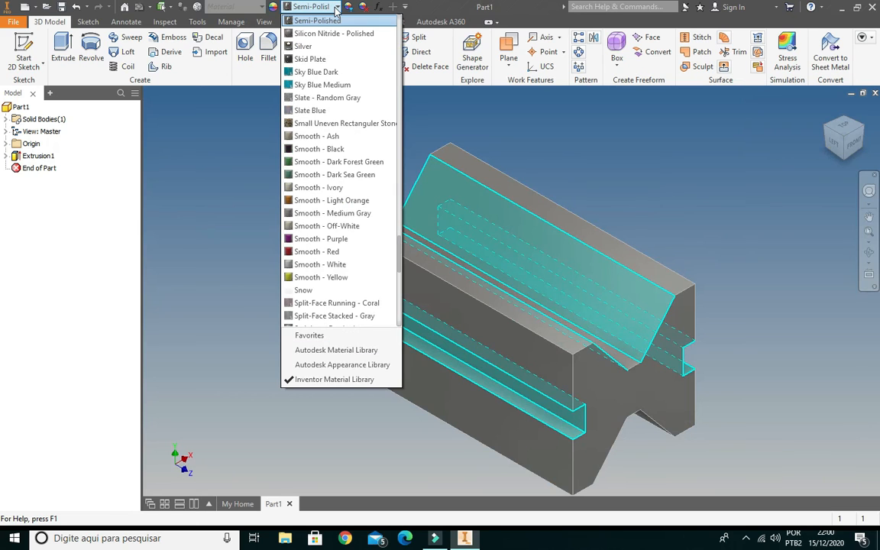
{"action": "scroll", "coordinate": [334, 248], "scroll_direction": "up", "scroll_amount": 3}
{"action": "scroll", "coordinate": [333, 249], "scroll_direction": "up", "scroll_amount": 7}
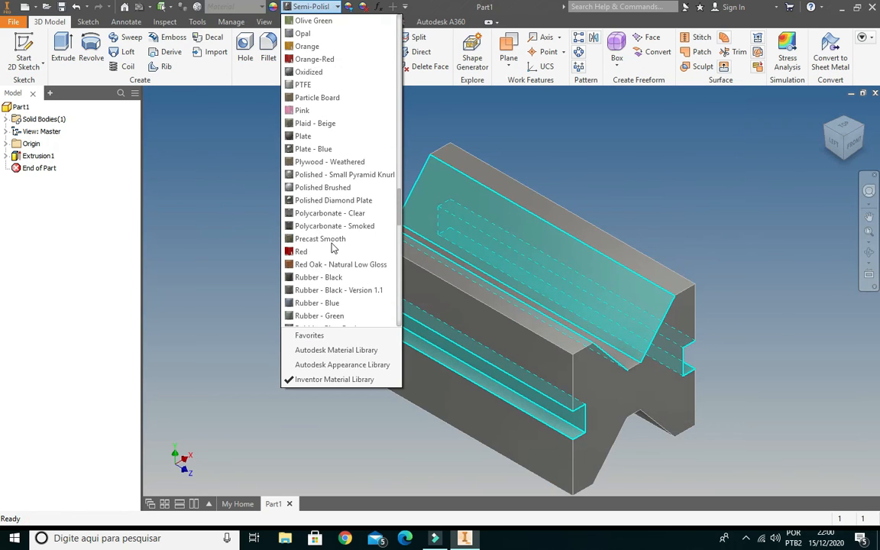
{"action": "scroll", "coordinate": [333, 248], "scroll_direction": "up", "scroll_amount": 7}
{"action": "scroll", "coordinate": [333, 248], "scroll_direction": "up", "scroll_amount": 15}
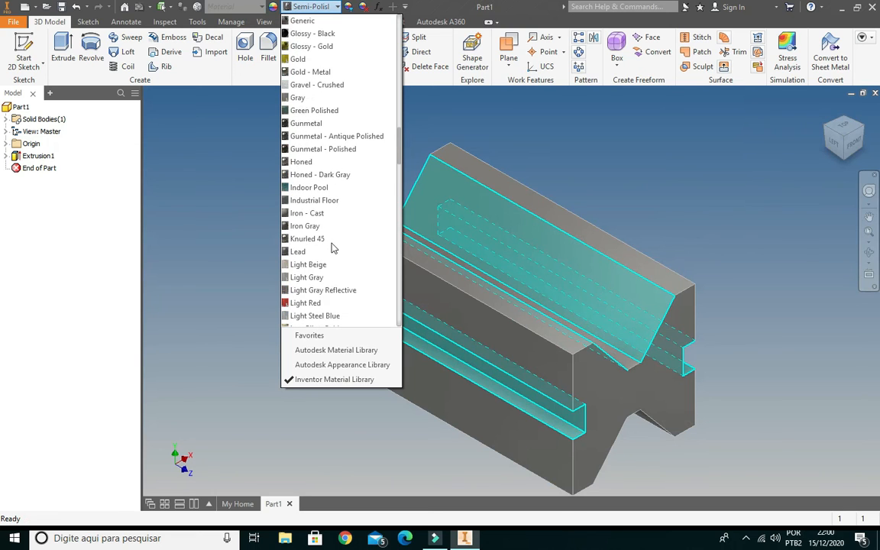
{"action": "scroll", "coordinate": [333, 246], "scroll_direction": "up", "scroll_amount": 8}
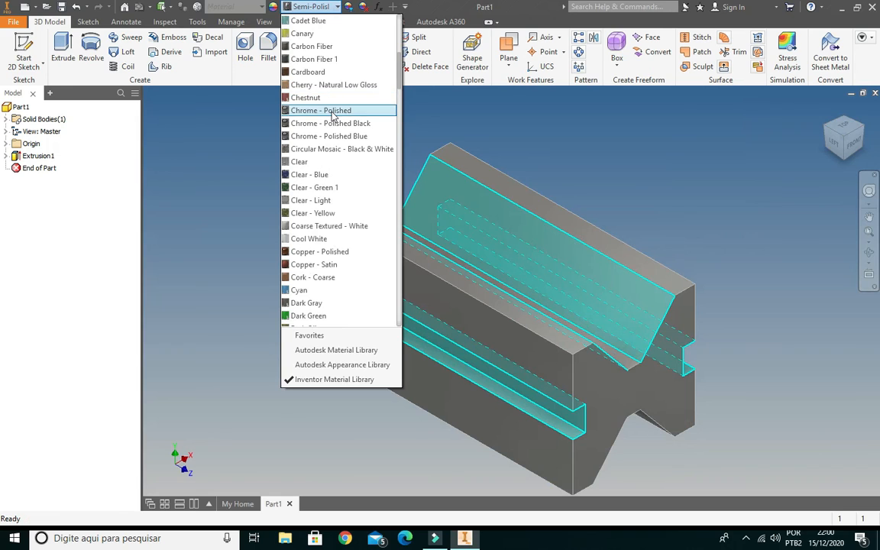
{"action": "left_click", "coordinate": [334, 111]}
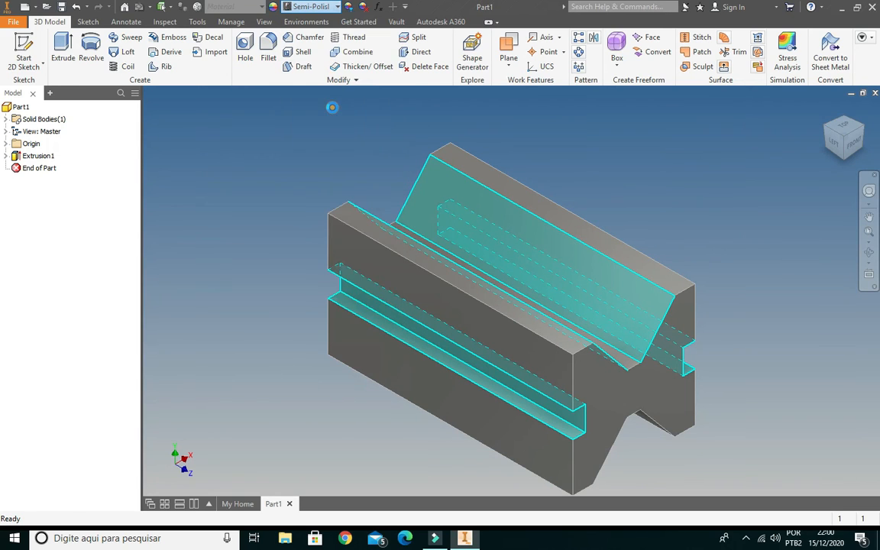
{"action": "left_click", "coordinate": [644, 389]}
{"action": "scroll", "coordinate": [645, 392], "scroll_direction": "up", "scroll_amount": 5}
{"action": "scroll", "coordinate": [646, 391], "scroll_direction": "down", "scroll_amount": 6}
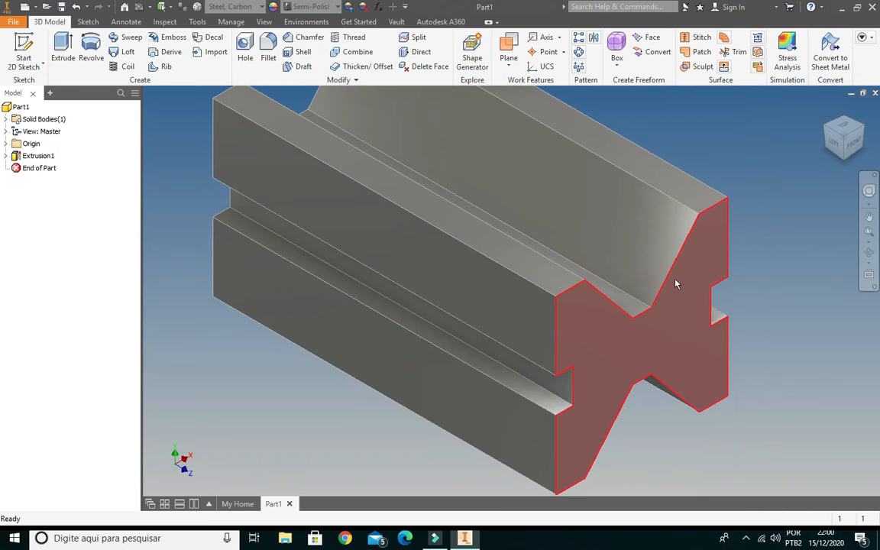
{"action": "left_click", "coordinate": [836, 149]}
{"action": "middle_click_drag", "start_coordinate": [866, 127], "coordinate": [866, 129]}
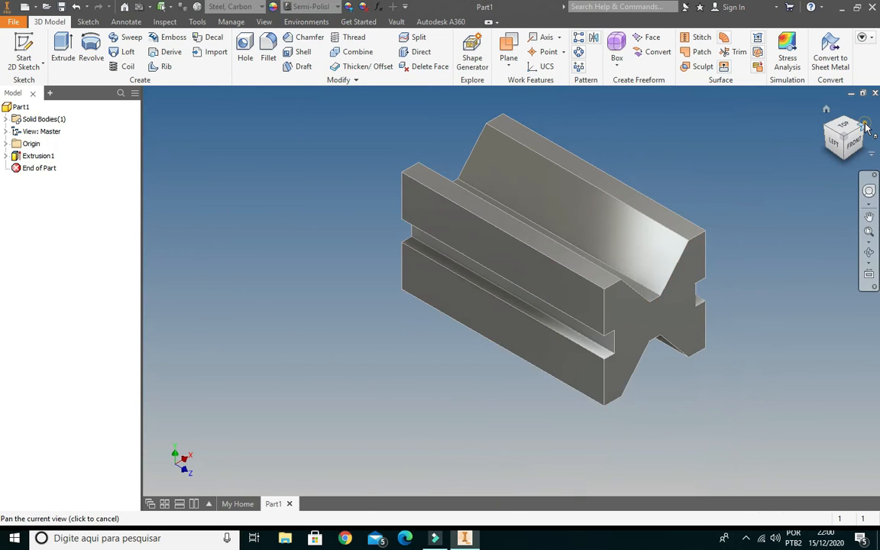
{"action": "left_click", "coordinate": [866, 127]}
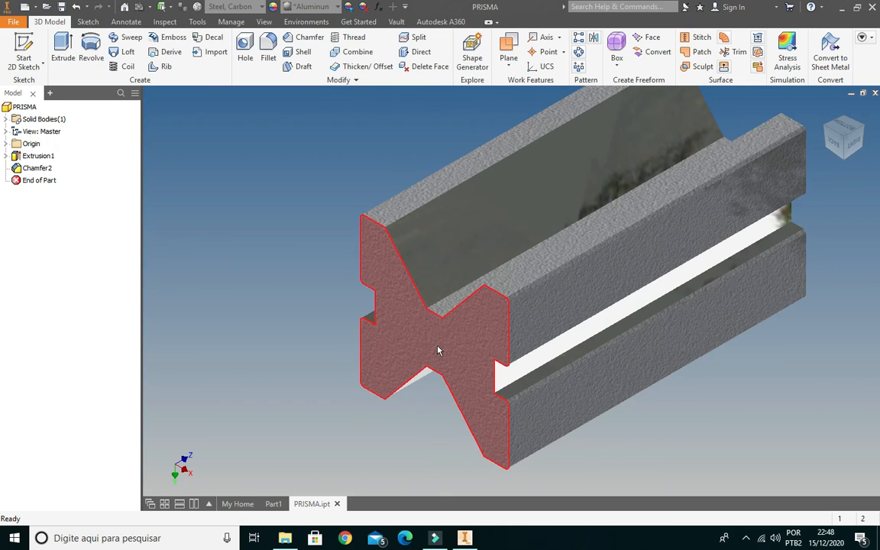
Start a sketch on the PRISMA block's end face and draw a 6 mm diameter circle near its centre.
{"action": "left_click", "coordinate": [440, 344]}
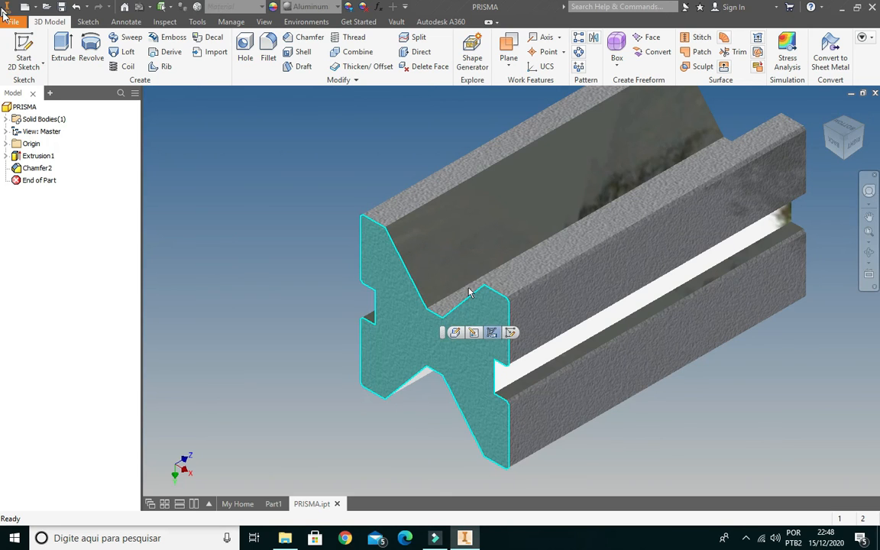
{"action": "left_click", "coordinate": [24, 45]}
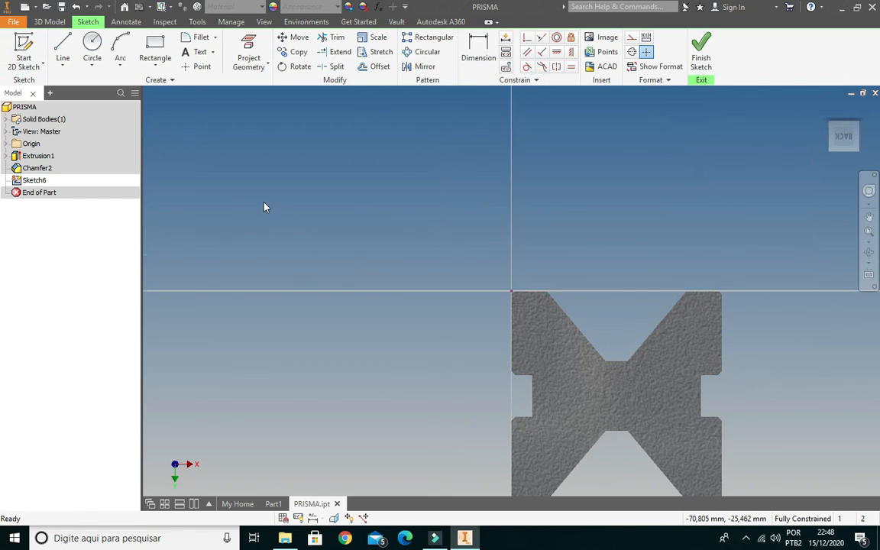
{"action": "scroll", "coordinate": [265, 204], "scroll_direction": "down", "scroll_amount": 3}
{"action": "scroll", "coordinate": [483, 316], "scroll_direction": "up", "scroll_amount": 3}
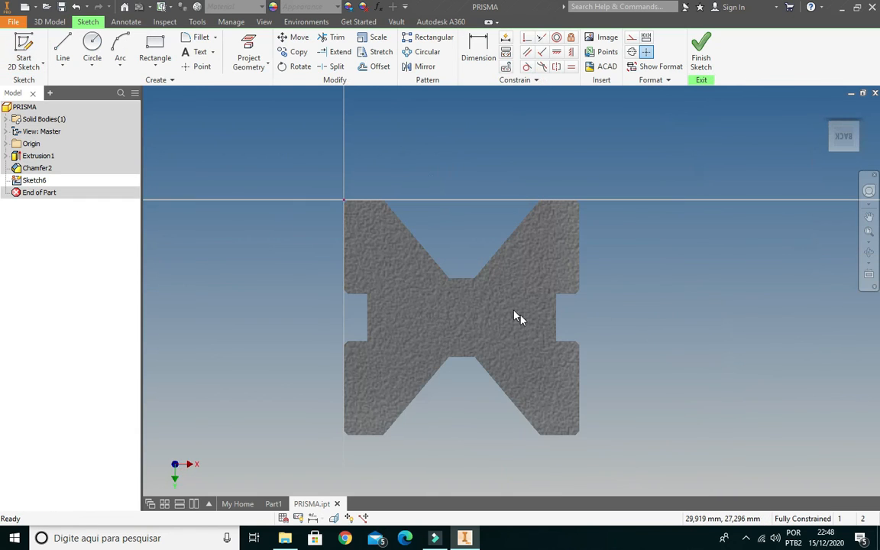
{"action": "left_click", "coordinate": [91, 44]}
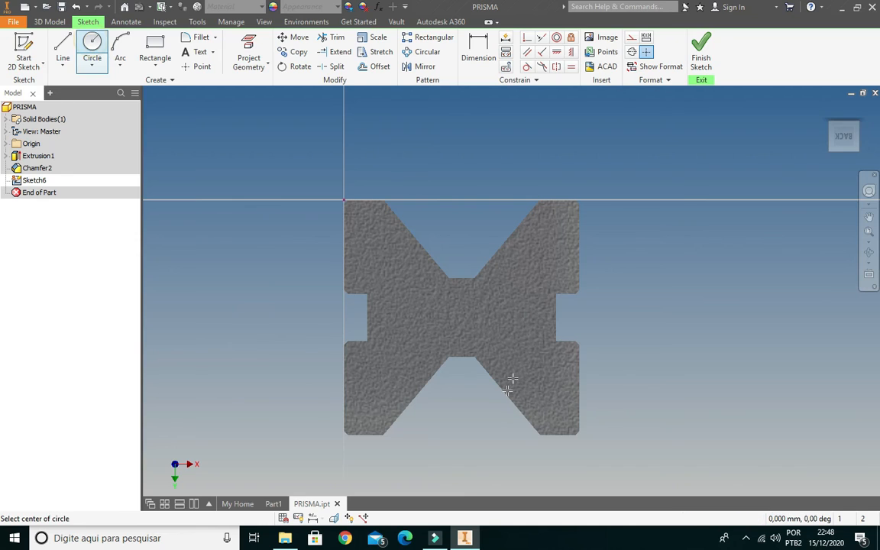
{"action": "left_click", "coordinate": [459, 318]}
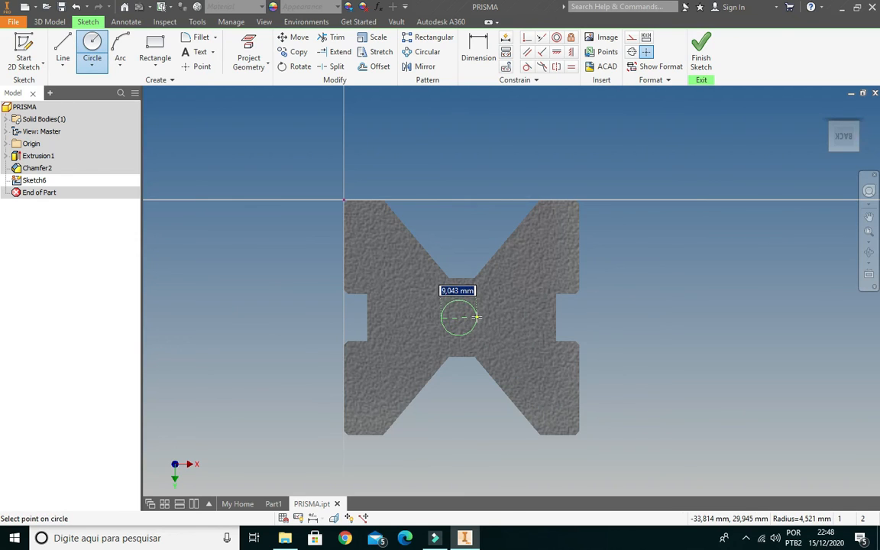
{"action": "type", "text": "6"}
{"action": "key", "text": "Return"}
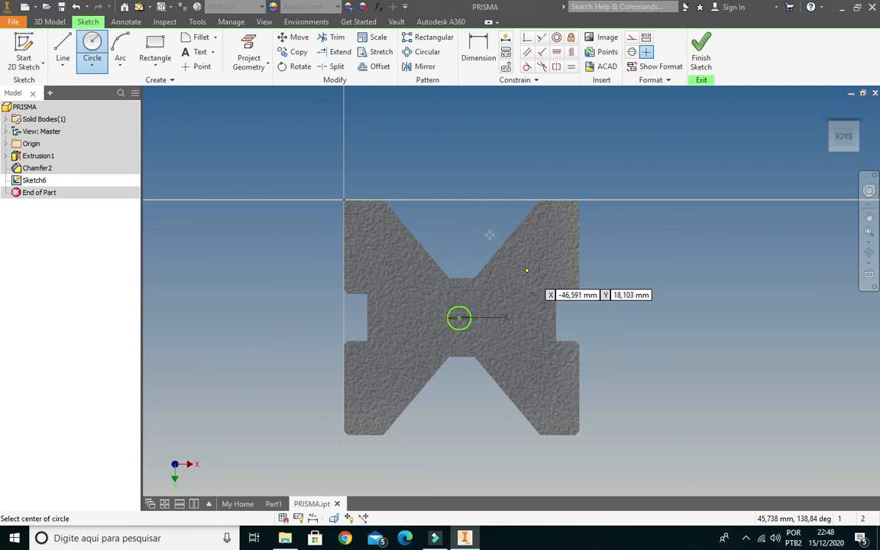
Dimension the horizontal distance from the profile's left edge to the circle's centre as 30 mm.
{"action": "key", "text": "d"}
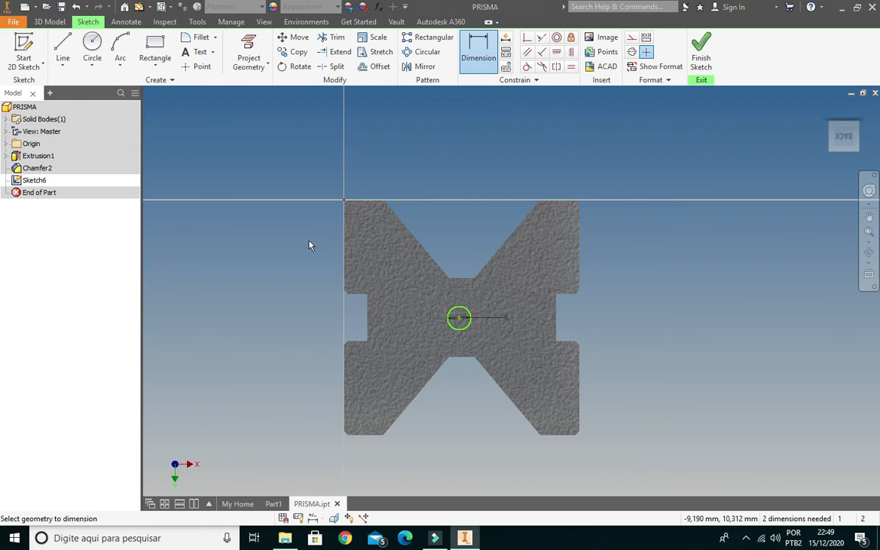
{"action": "left_click", "coordinate": [344, 374]}
{"action": "left_click", "coordinate": [458, 317]}
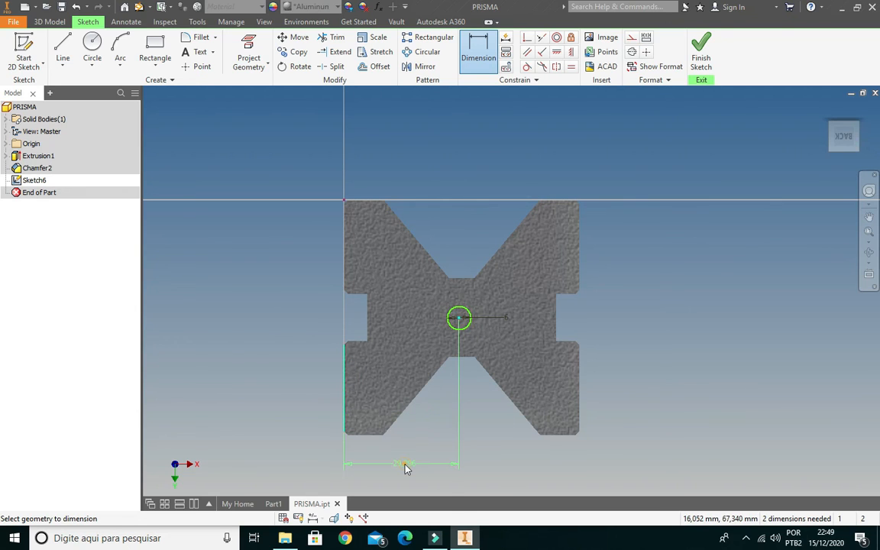
{"action": "left_click", "coordinate": [407, 463]}
{"action": "type", "text": "30"}
{"action": "key", "text": "Return"}
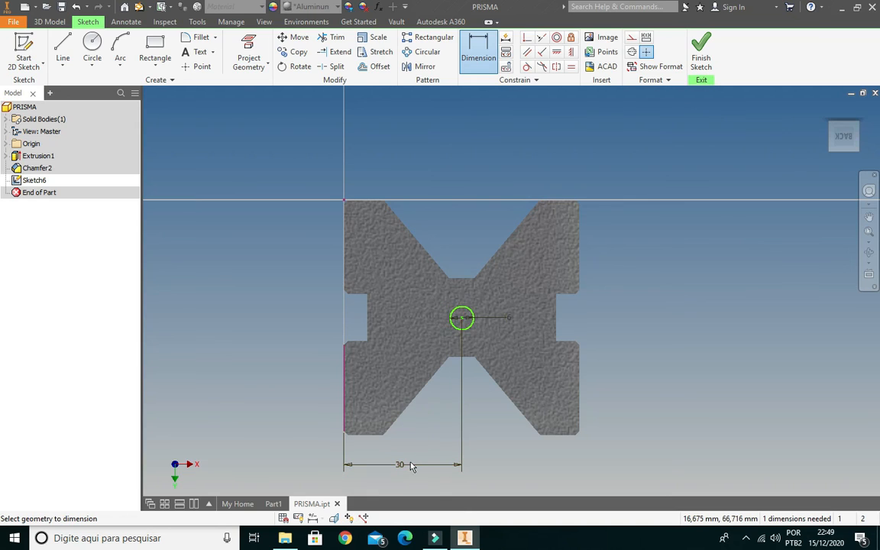
Dimension the vertical distance from the profile's bottom edge to the circle's centre as 30 mm and finish the sketch.
{"action": "left_click", "coordinate": [370, 434]}
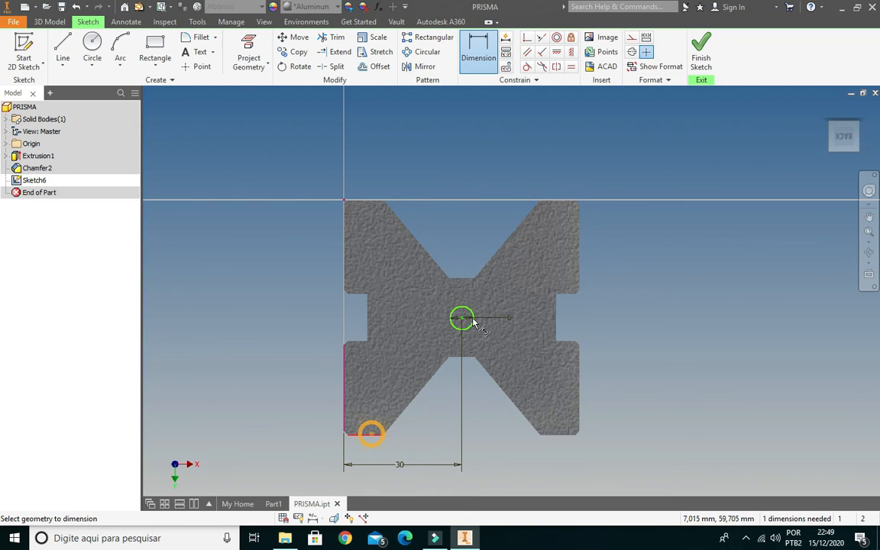
{"action": "left_click", "coordinate": [462, 318]}
{"action": "left_click", "coordinate": [283, 369]}
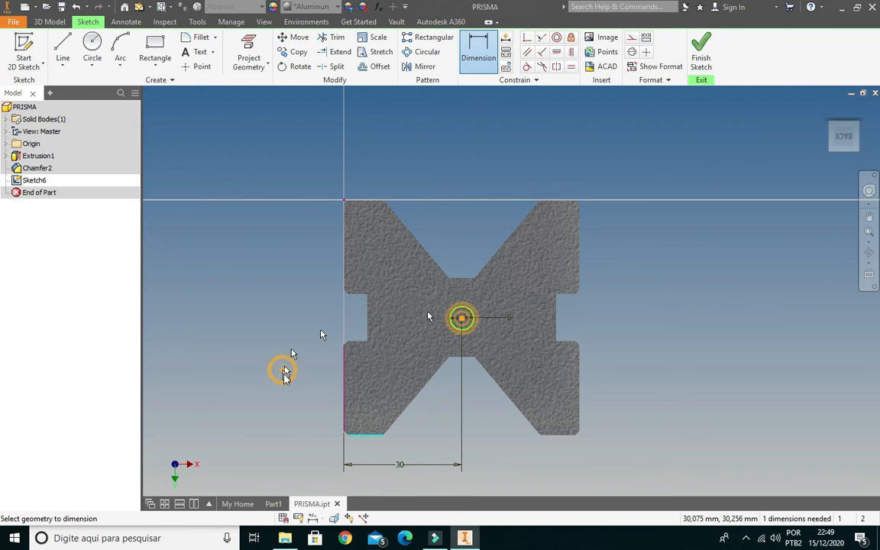
{"action": "key", "text": "Return"}
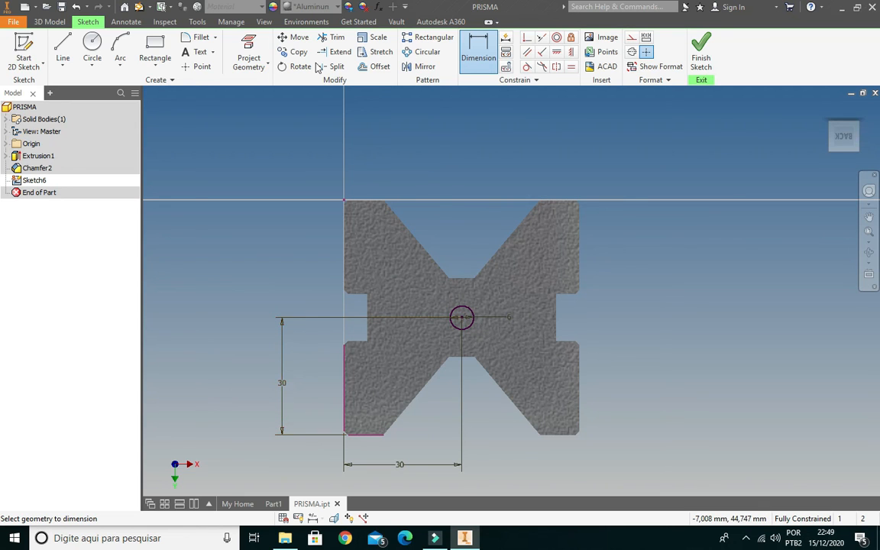
{"action": "left_click", "coordinate": [699, 47]}
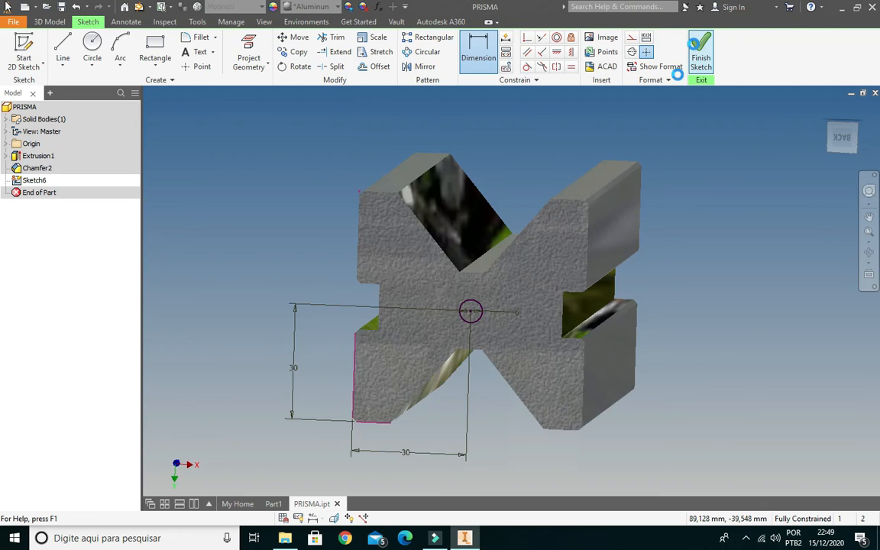
Extrude the 6 mm circle as a cut 20 mm deep into the block.
{"action": "left_click", "coordinate": [63, 54]}
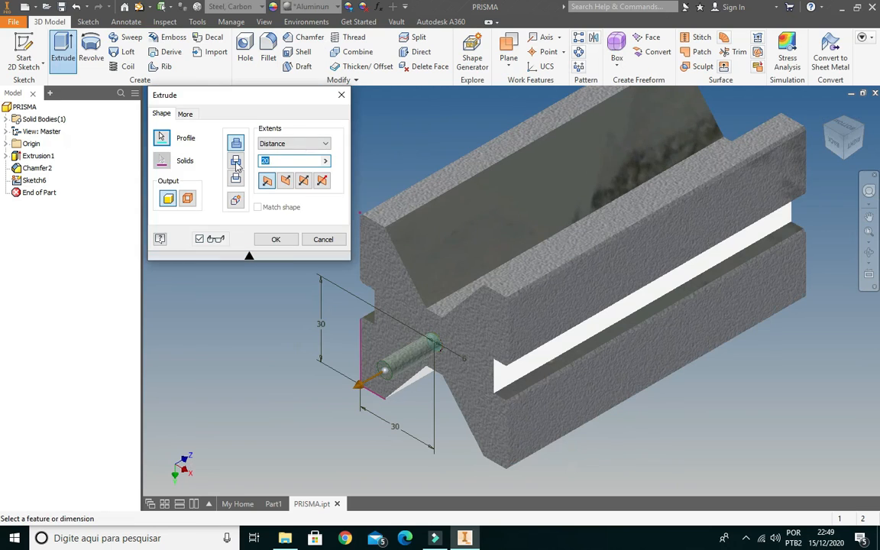
{"action": "left_click", "coordinate": [285, 180]}
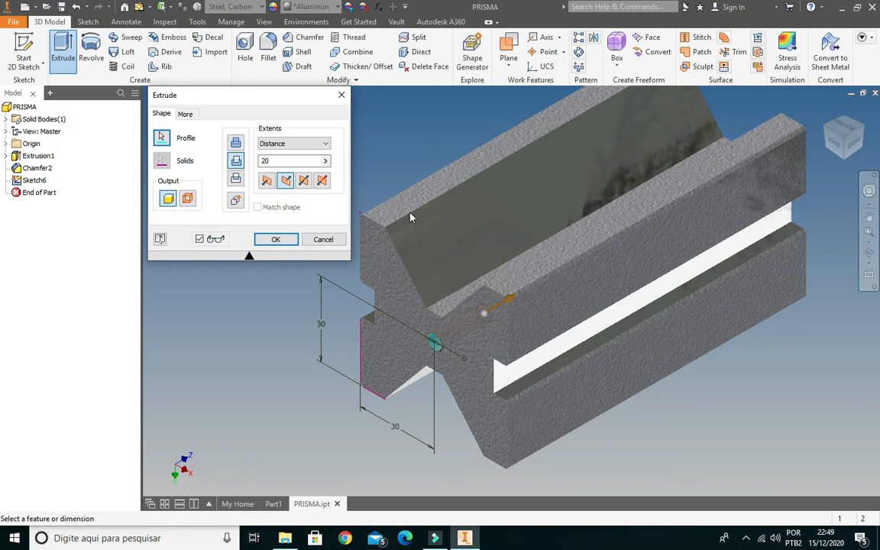
{"action": "left_click", "coordinate": [276, 239]}
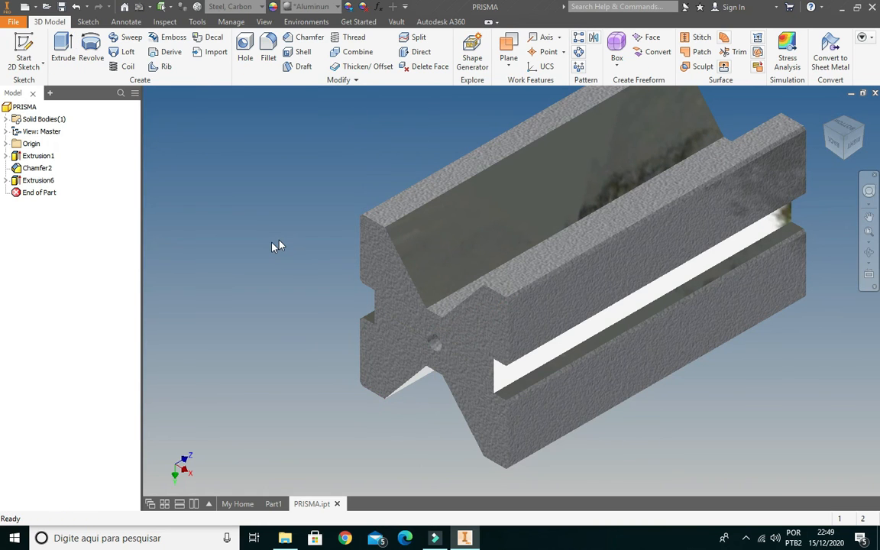
Chamfer the 6 mm hole's outer edge on the end face with a distance of 1 mm.
{"action": "scroll", "coordinate": [439, 355], "scroll_direction": "up", "scroll_amount": 5}
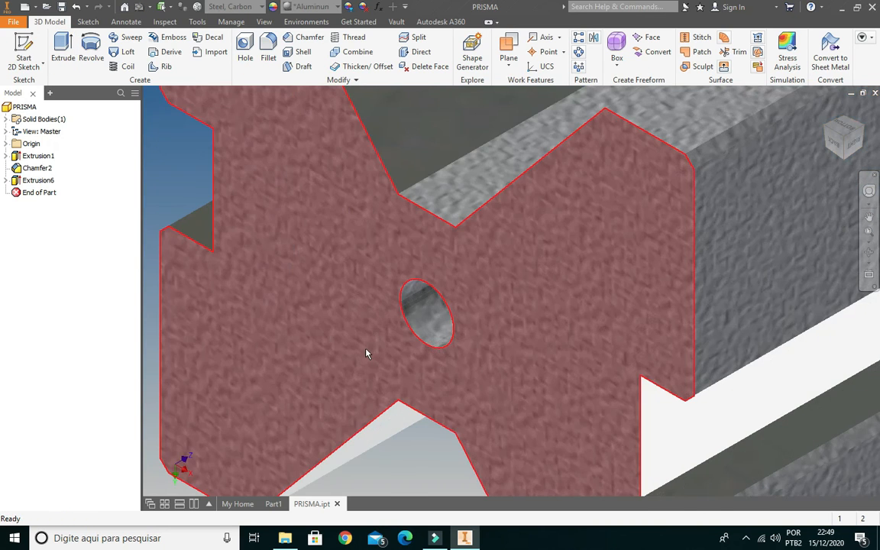
{"action": "left_click", "coordinate": [305, 36]}
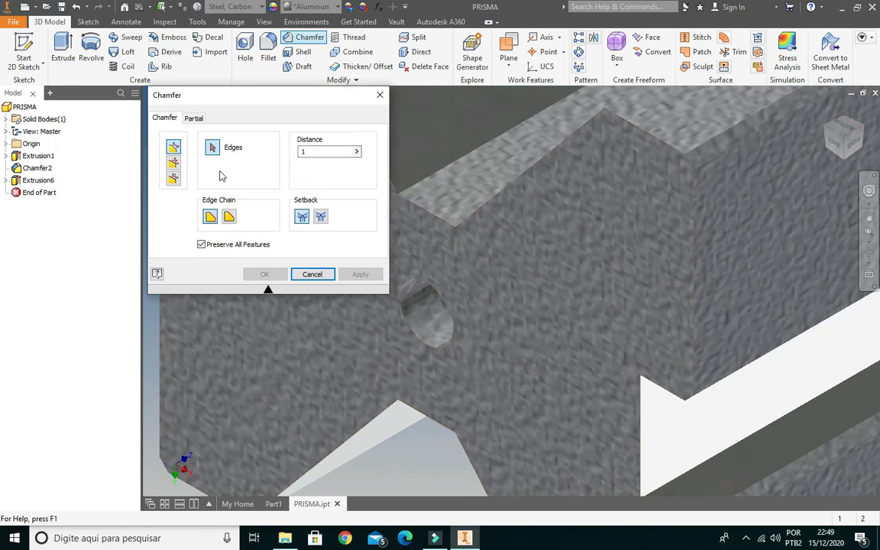
{"action": "left_click", "coordinate": [414, 335]}
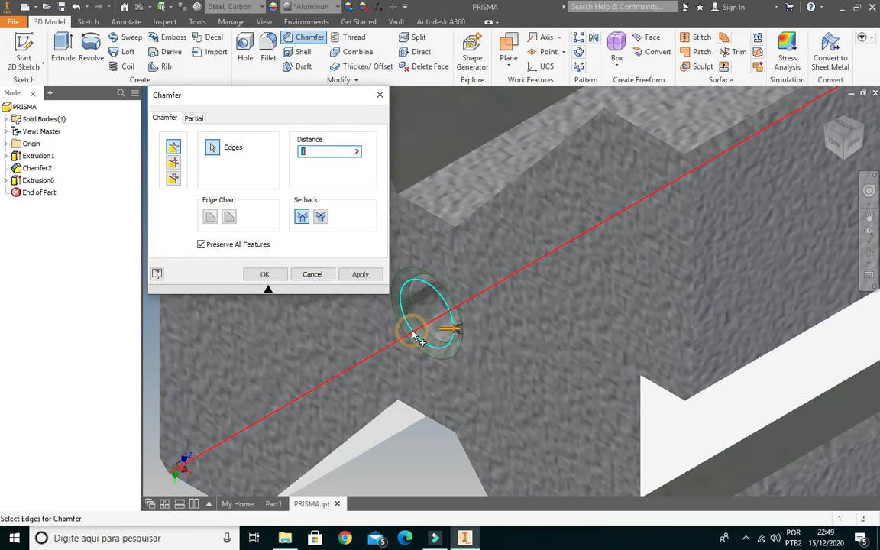
{"action": "left_click", "coordinate": [357, 275]}
{"action": "left_click", "coordinate": [312, 274]}
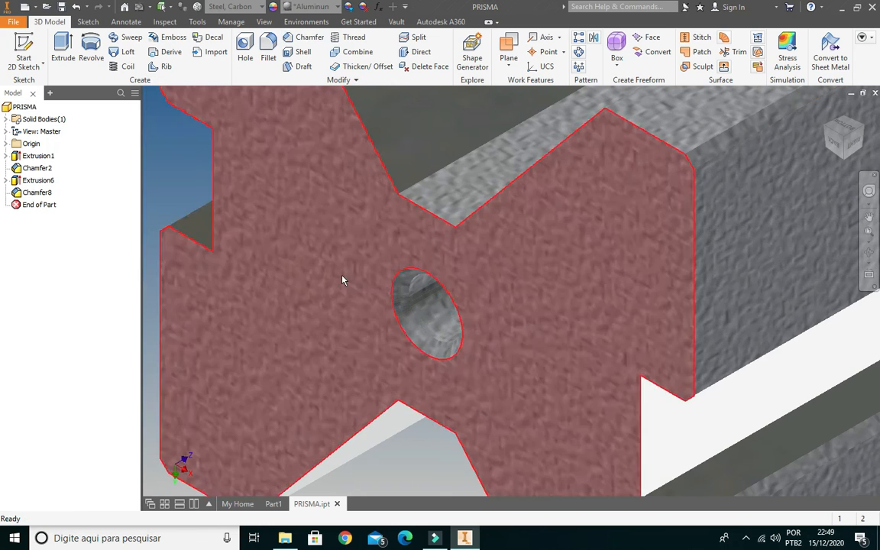
Apply the Chrome - Polished appearance to the 6 mm hole's wall and its chamfer face.
{"action": "scroll", "coordinate": [343, 284], "scroll_direction": "down", "scroll_amount": 3}
{"action": "scroll", "coordinate": [386, 303], "scroll_direction": "up", "scroll_amount": 5}
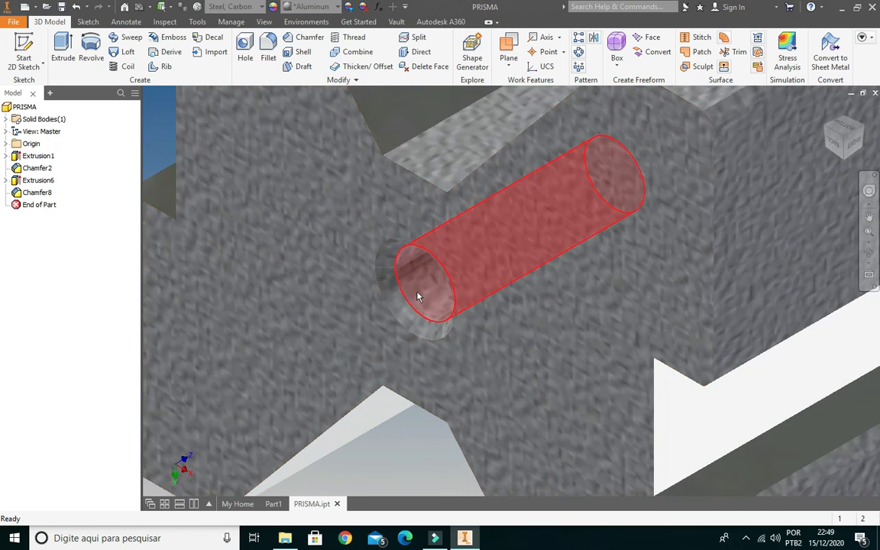
{"action": "left_click", "coordinate": [415, 297]}
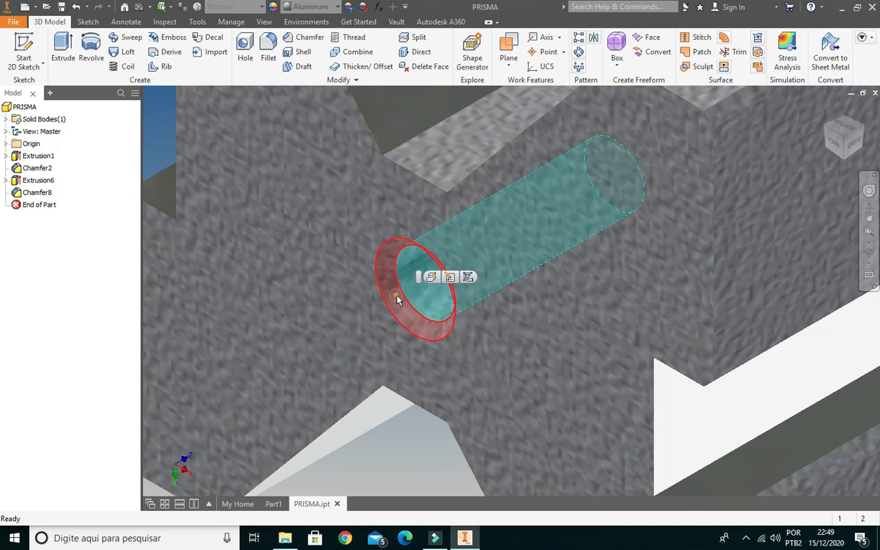
{"action": "scroll", "coordinate": [375, 311], "scroll_direction": "down", "scroll_amount": 5}
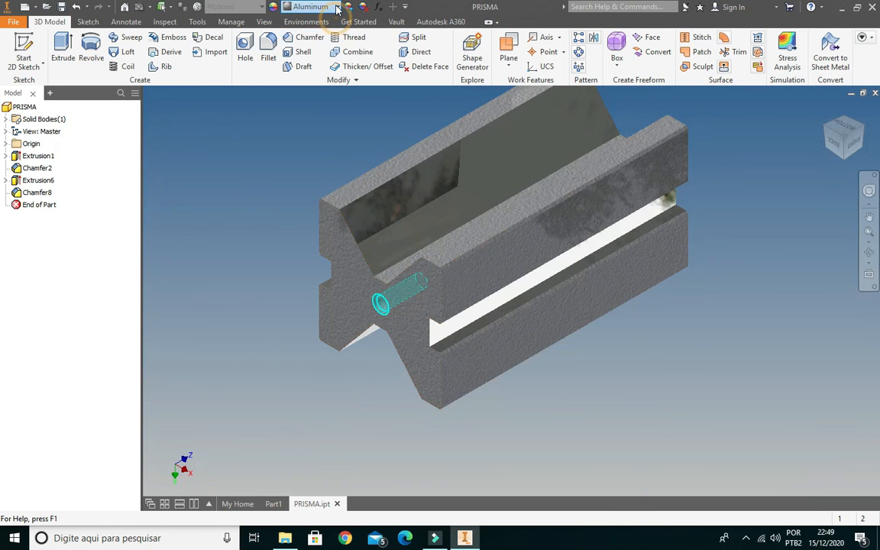
{"action": "left_click", "coordinate": [337, 8]}
{"action": "scroll", "coordinate": [331, 136], "scroll_direction": "up", "scroll_amount": 3}
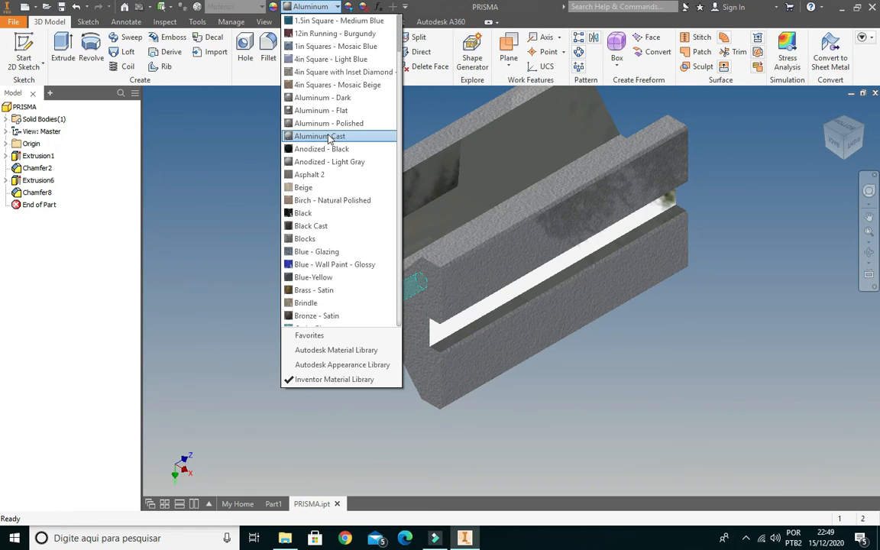
{"action": "scroll", "coordinate": [329, 149], "scroll_direction": "down", "scroll_amount": 6}
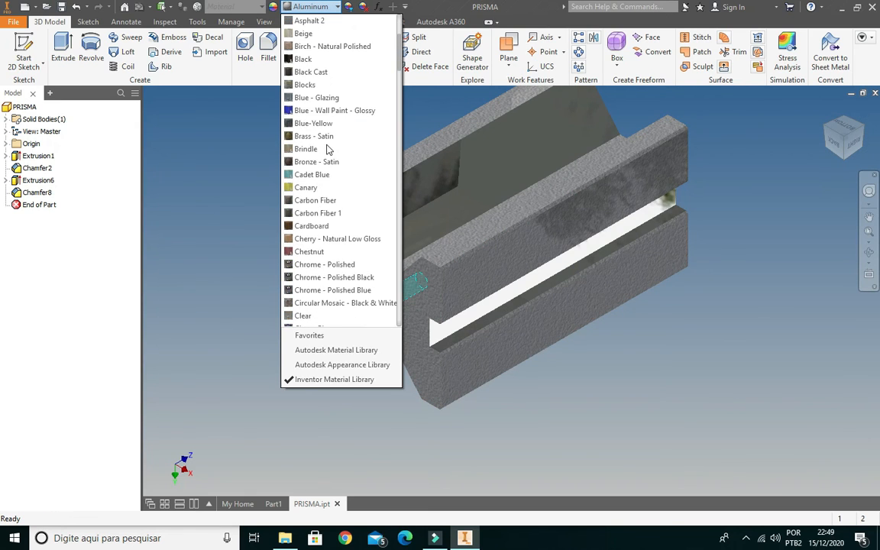
{"action": "left_click", "coordinate": [329, 188]}
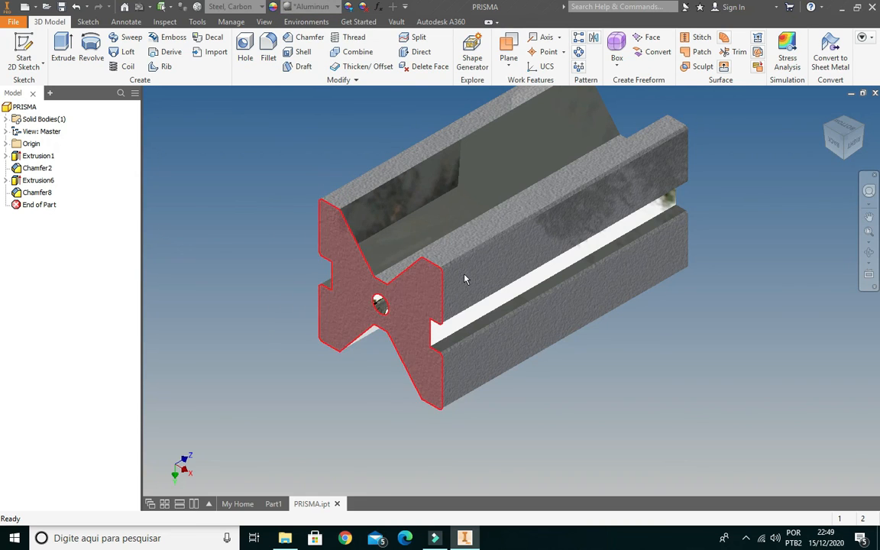
Sketch an 8 mm diameter circle at the centre of the block's opposite end face and finish the sketch.
{"action": "left_click", "coordinate": [863, 128]}
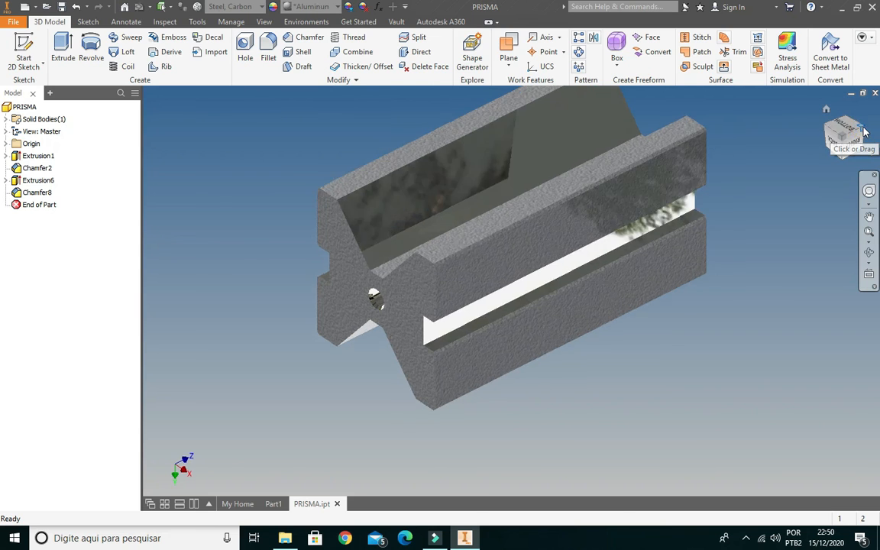
{"action": "scroll", "coordinate": [383, 233], "scroll_direction": "down", "scroll_amount": 5}
{"action": "scroll", "coordinate": [335, 227], "scroll_direction": "up", "scroll_amount": 8}
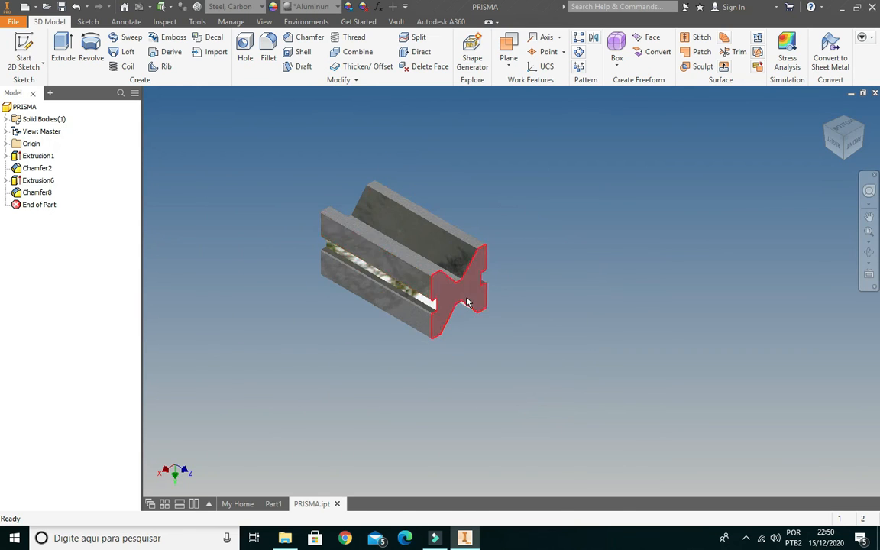
{"action": "scroll", "coordinate": [436, 259], "scroll_direction": "down", "scroll_amount": 5}
{"action": "left_click", "coordinate": [442, 279]}
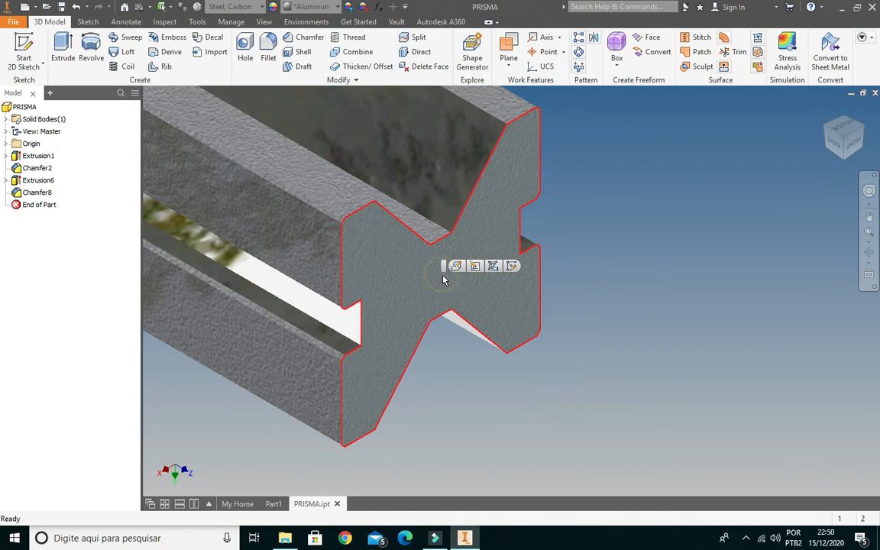
{"action": "left_click", "coordinate": [24, 46]}
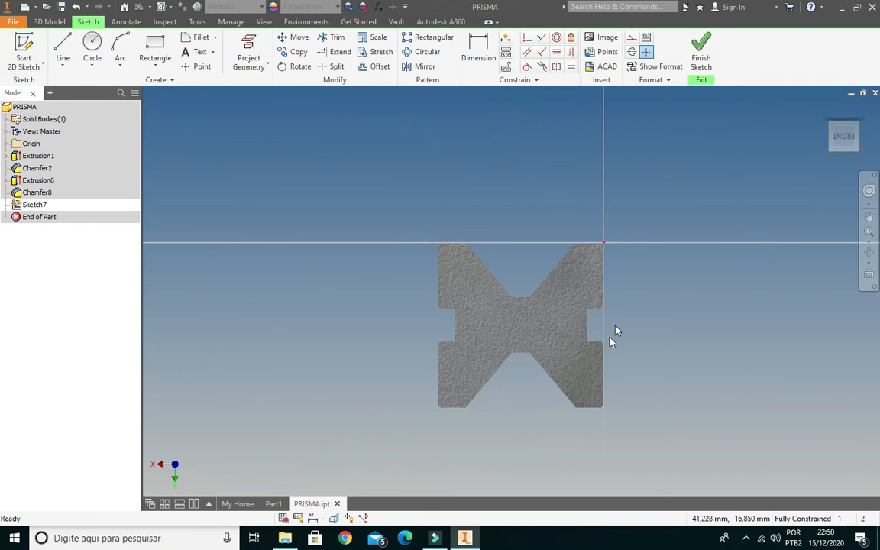
{"action": "scroll", "coordinate": [601, 344], "scroll_direction": "down", "scroll_amount": 4}
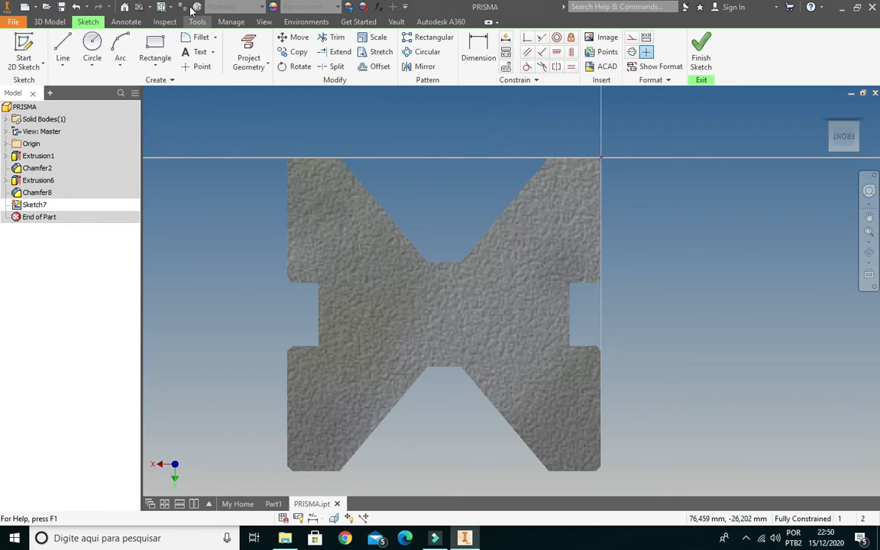
{"action": "left_click", "coordinate": [94, 44]}
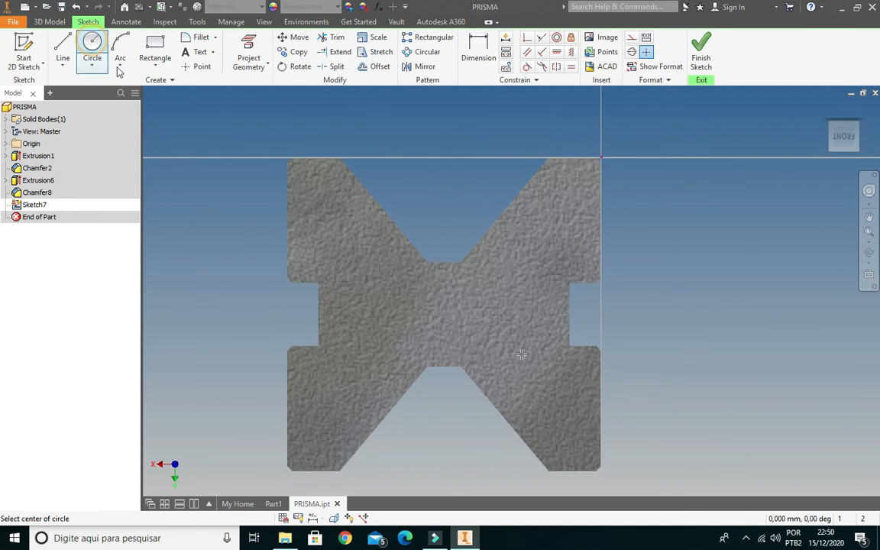
{"action": "left_click", "coordinate": [445, 314]}
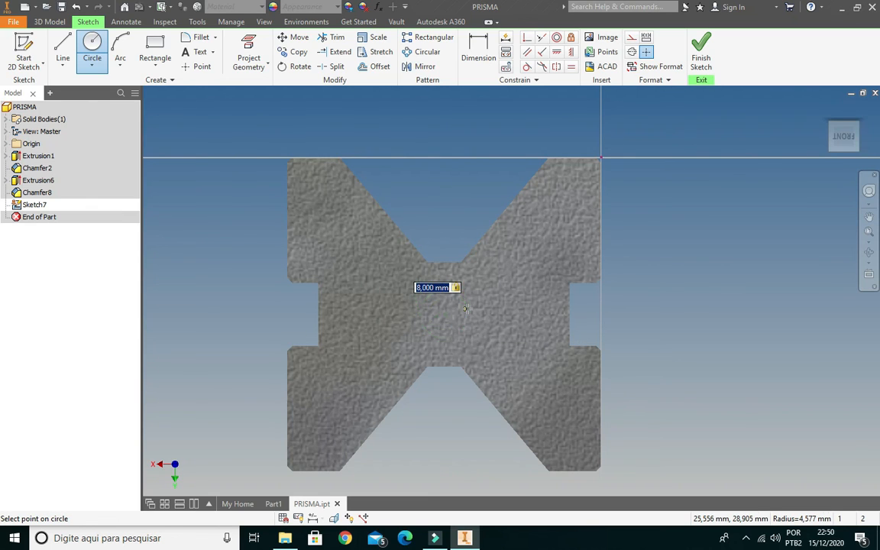
{"action": "left_click", "coordinate": [464, 313]}
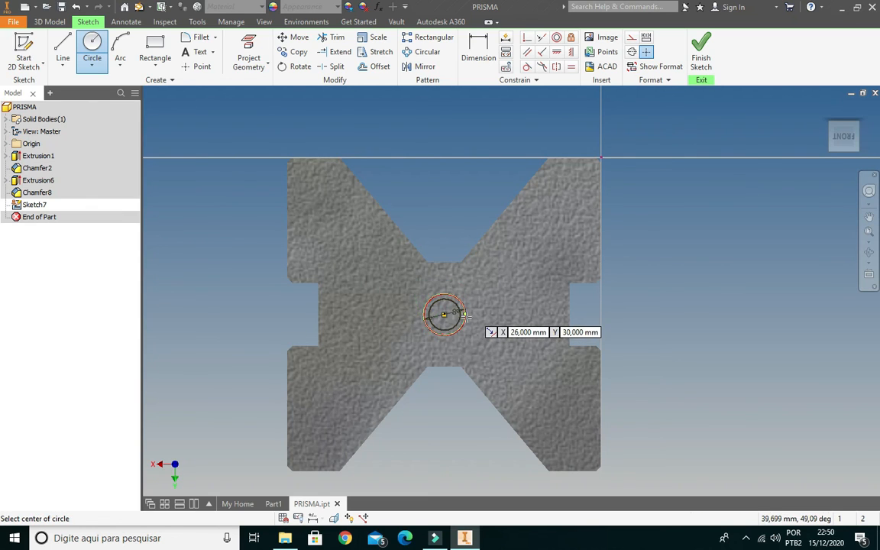
{"action": "left_click", "coordinate": [702, 47]}
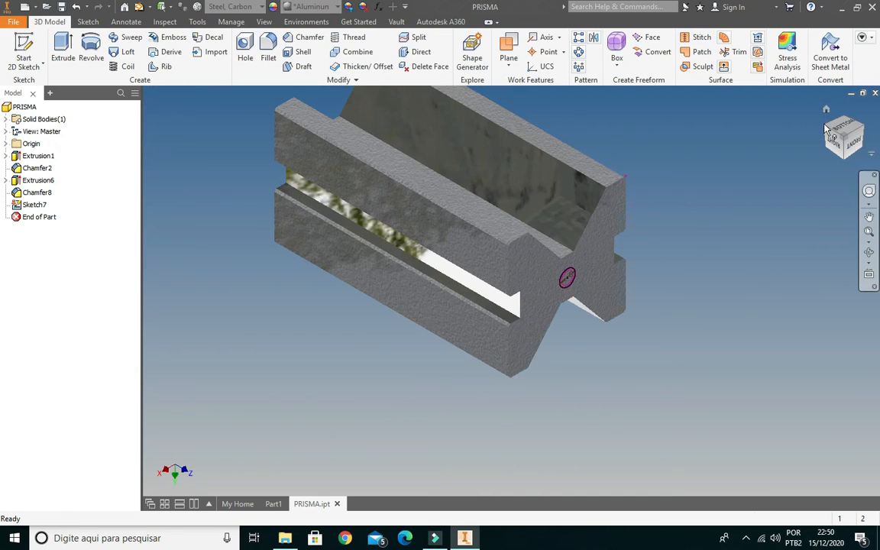
Extrude the whole 8 mm circle, including its ring region, as a cut 100 mm deep into the block.
{"action": "left_click", "coordinate": [61, 47]}
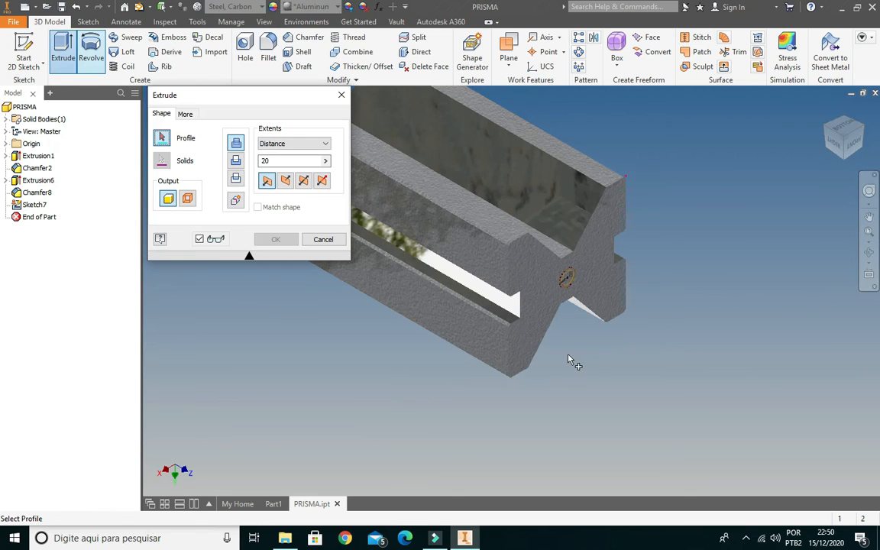
{"action": "scroll", "coordinate": [575, 281], "scroll_direction": "down", "scroll_amount": 3}
{"action": "left_click", "coordinate": [571, 261]}
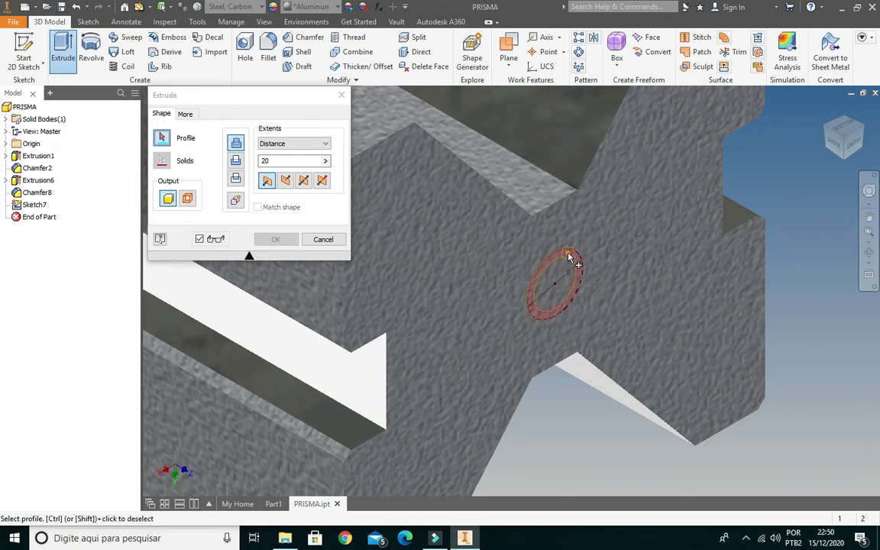
{"action": "left_click", "coordinate": [235, 161]}
{"action": "left_click", "coordinate": [276, 160]}
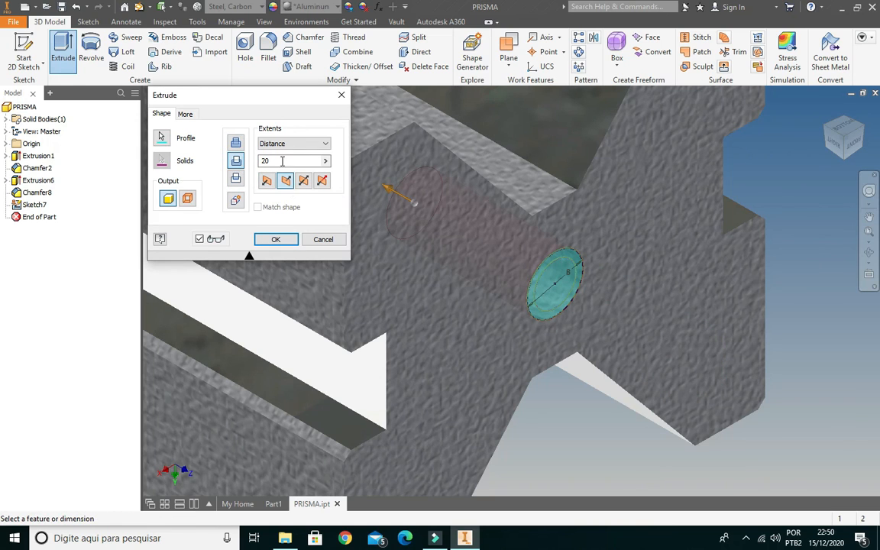
{"action": "type", "text": "100"}
{"action": "left_click", "coordinate": [280, 182]}
{"action": "left_click", "coordinate": [274, 239]}
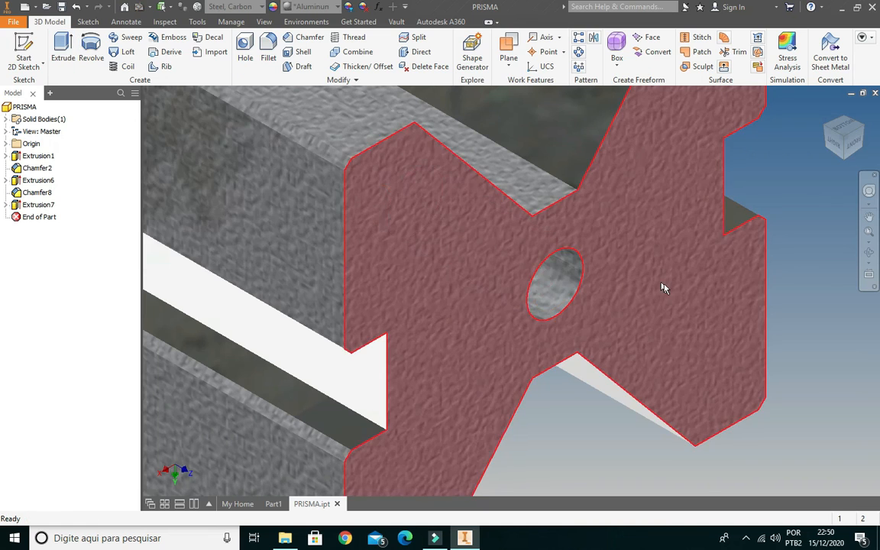
Chamfer the 8 mm hole's outer edge on the end face with a distance of 1 mm.
{"action": "scroll", "coordinate": [663, 287], "scroll_direction": "up", "scroll_amount": 5}
{"action": "left_click", "coordinate": [293, 36]}
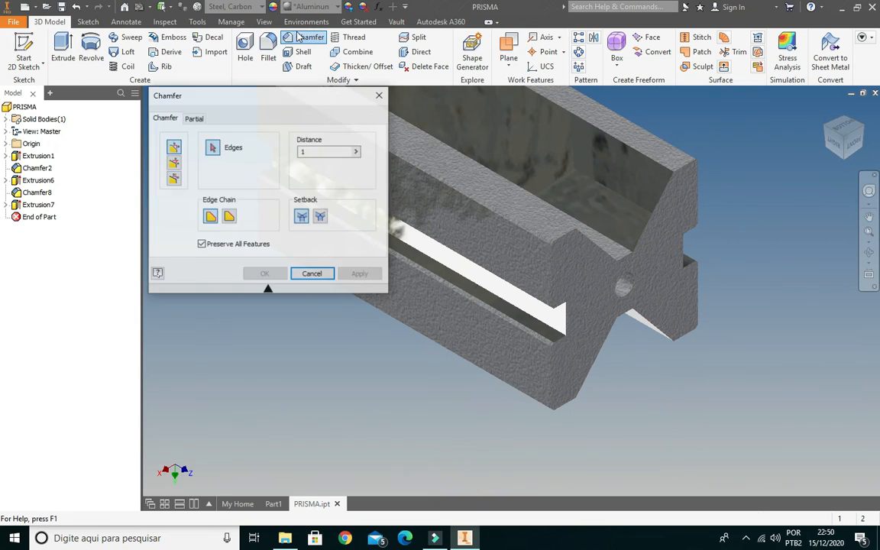
{"action": "left_click", "coordinate": [625, 287]}
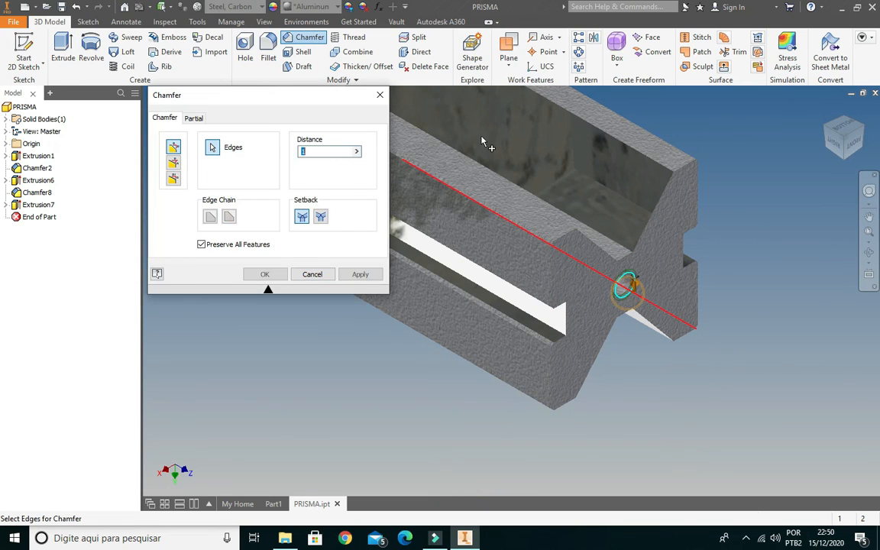
{"action": "left_click", "coordinate": [360, 275]}
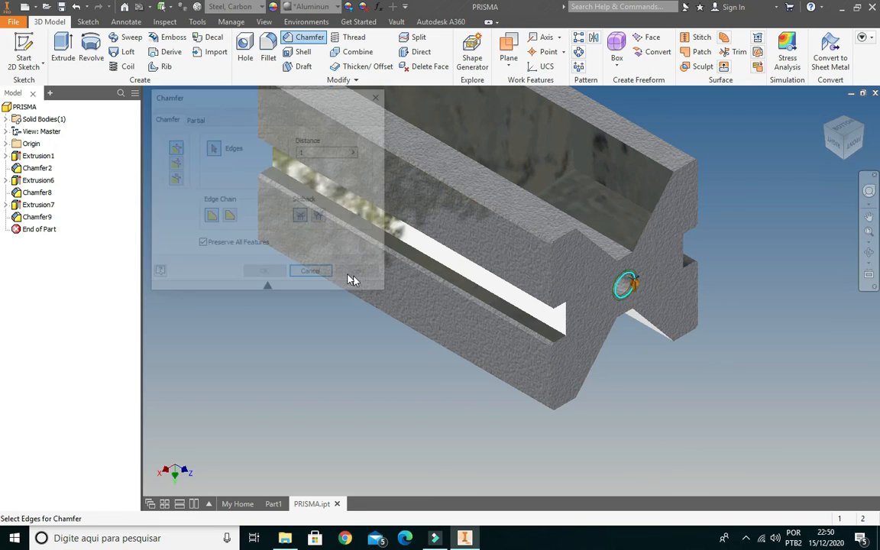
{"action": "left_click", "coordinate": [311, 273]}
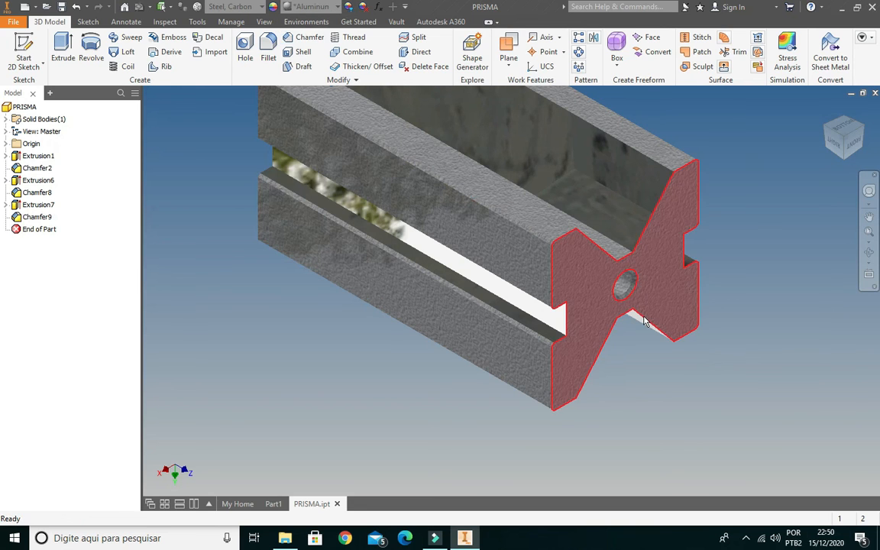
Apply the Chrome - Polished appearance to the 8 mm hole's wall and its chamfer face.
{"action": "scroll", "coordinate": [619, 288], "scroll_direction": "up", "scroll_amount": 5}
{"action": "left_click", "coordinate": [611, 290]}
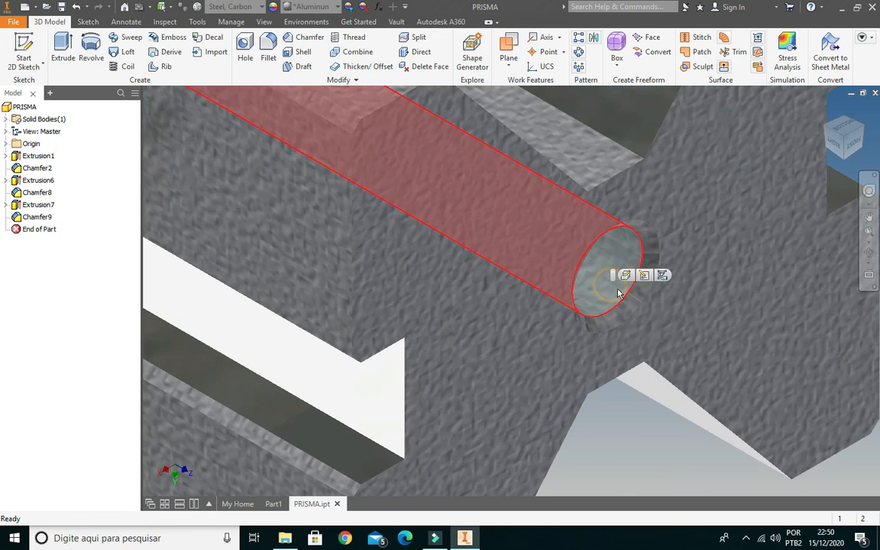
{"action": "left_click", "coordinate": [621, 313]}
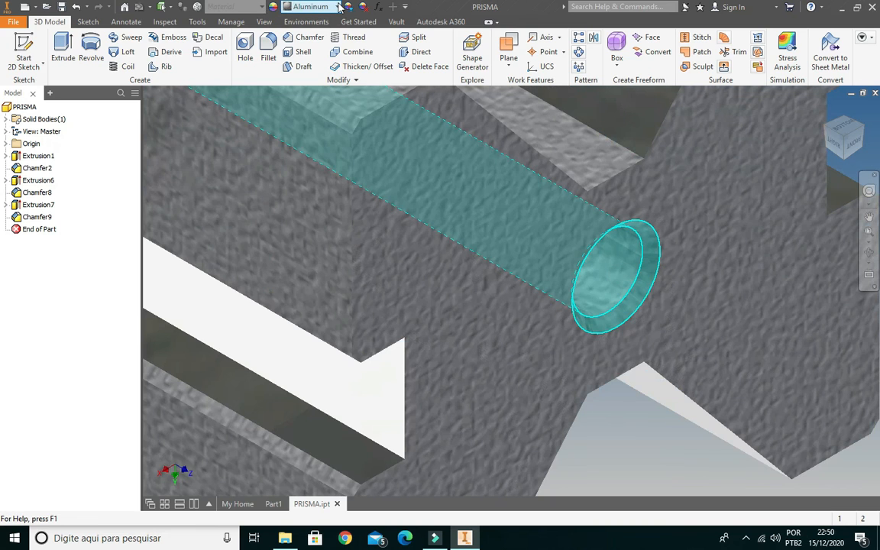
{"action": "left_click", "coordinate": [340, 7]}
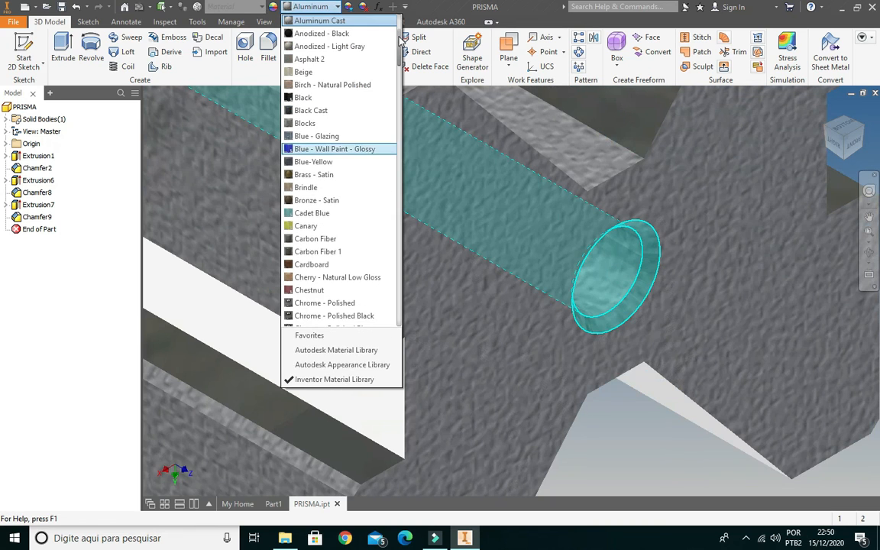
{"action": "scroll", "coordinate": [403, 47], "scroll_direction": "down", "scroll_amount": 2}
{"action": "scroll", "coordinate": [403, 47], "scroll_direction": "down", "scroll_amount": 1}
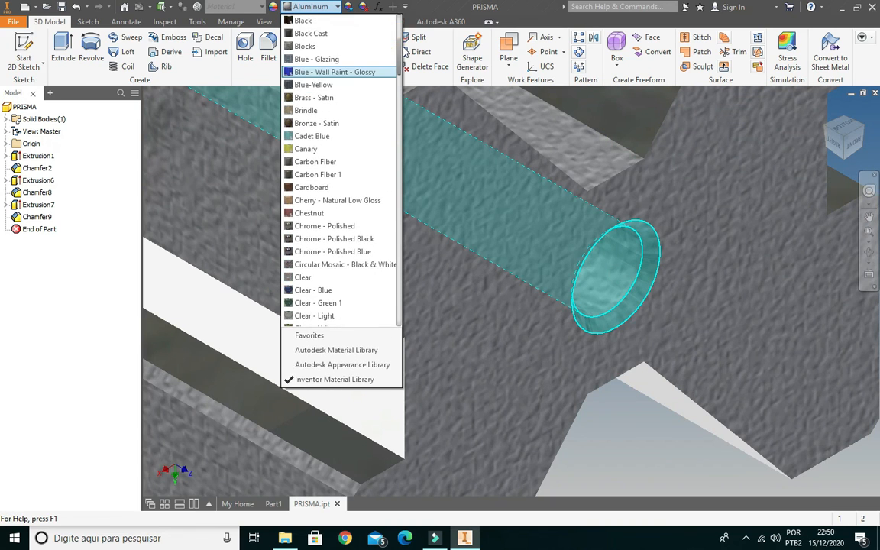
{"action": "left_click", "coordinate": [329, 226]}
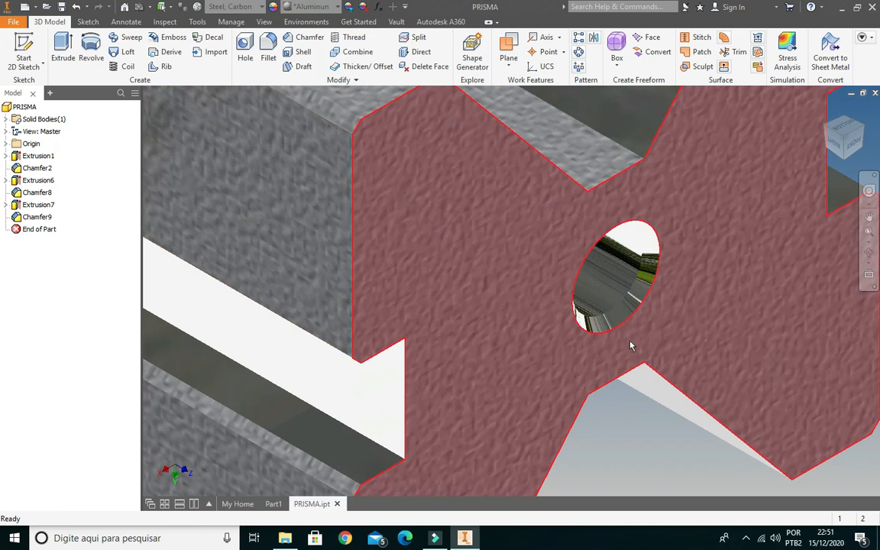
Start a thread on the cylindrical wall of the 6 mm hole in the block's opposite end face.
{"action": "scroll", "coordinate": [630, 342], "scroll_direction": "up", "scroll_amount": 4}
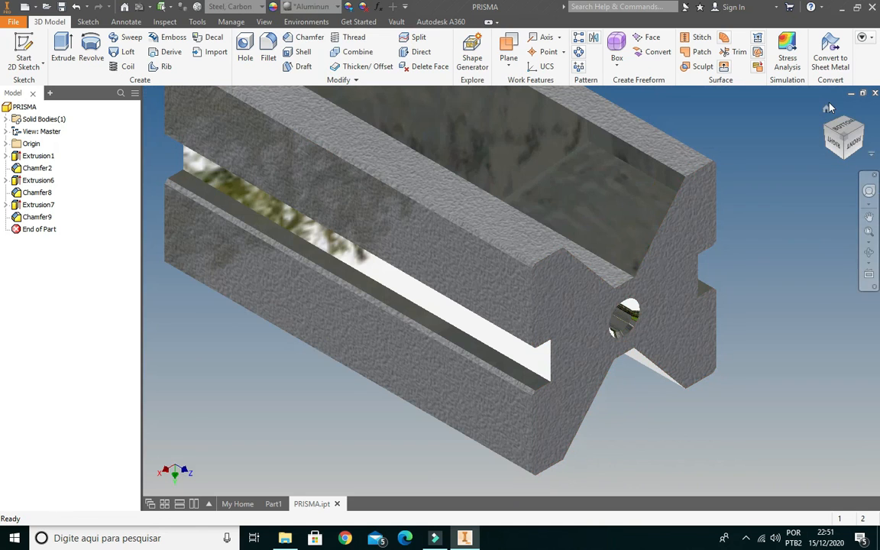
{"action": "left_click", "coordinate": [869, 250]}
{"action": "left_click_drag", "start_coordinate": [609, 314], "coordinate": [398, 322]}
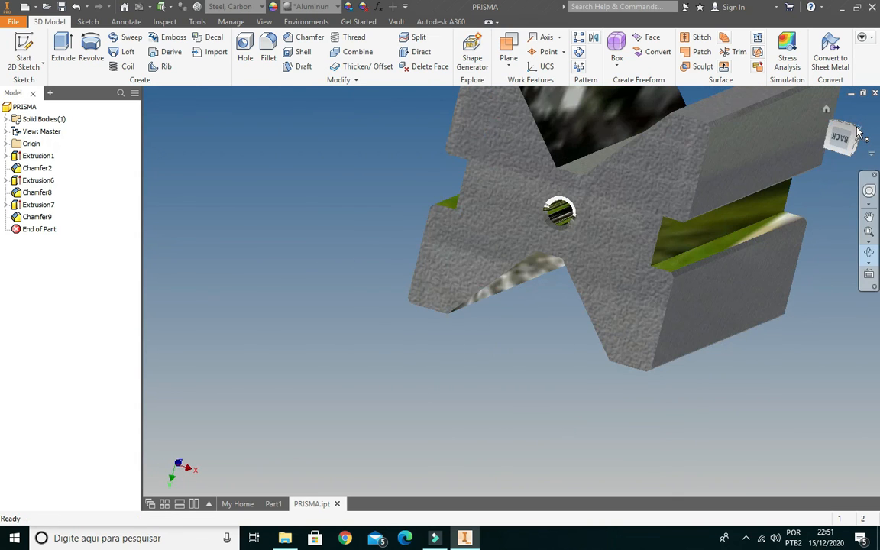
{"action": "left_click", "coordinate": [852, 134]}
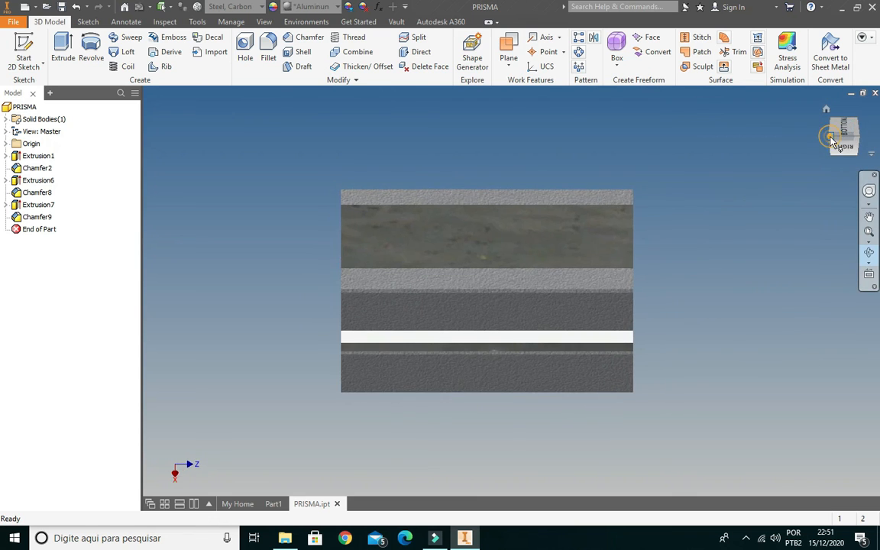
{"action": "left_click", "coordinate": [831, 138]}
{"action": "scroll", "coordinate": [382, 376], "scroll_direction": "down", "scroll_amount": 3}
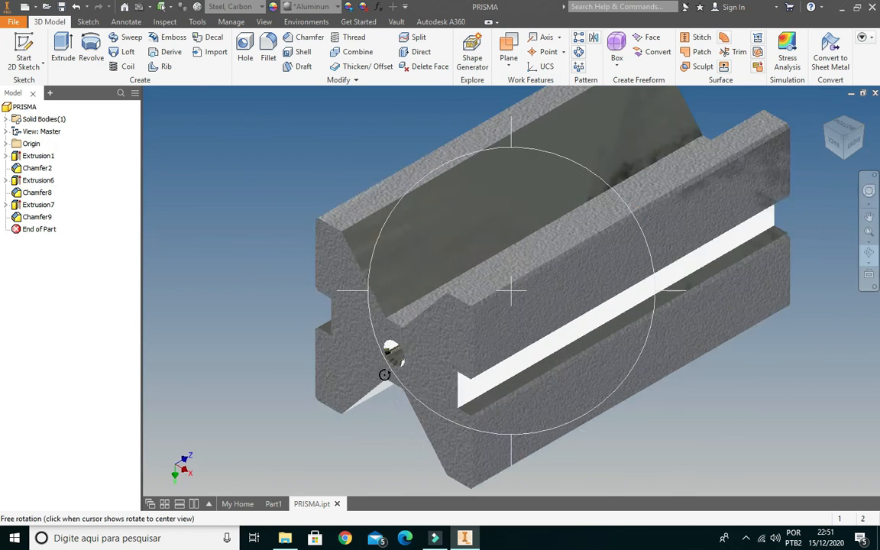
{"action": "scroll", "coordinate": [384, 375], "scroll_direction": "down", "scroll_amount": 5}
{"action": "key", "text": "Escape"}
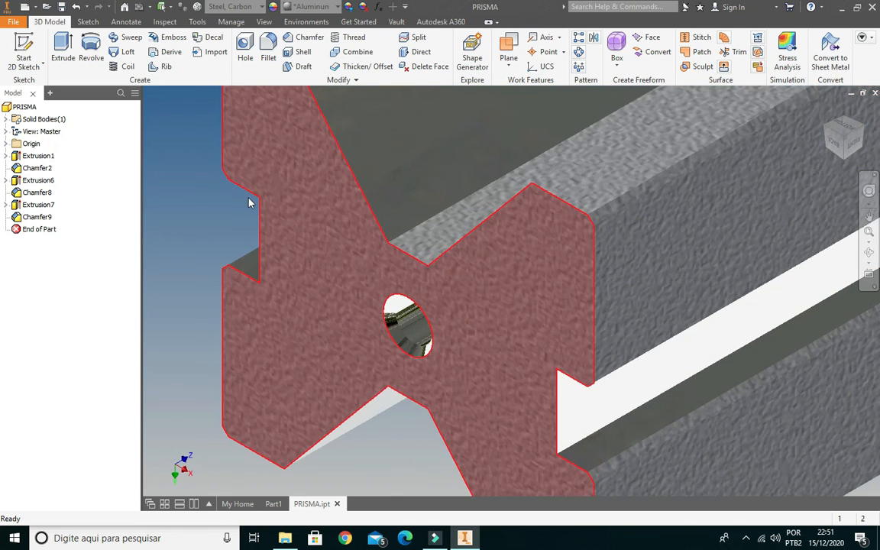
{"action": "left_click", "coordinate": [352, 40]}
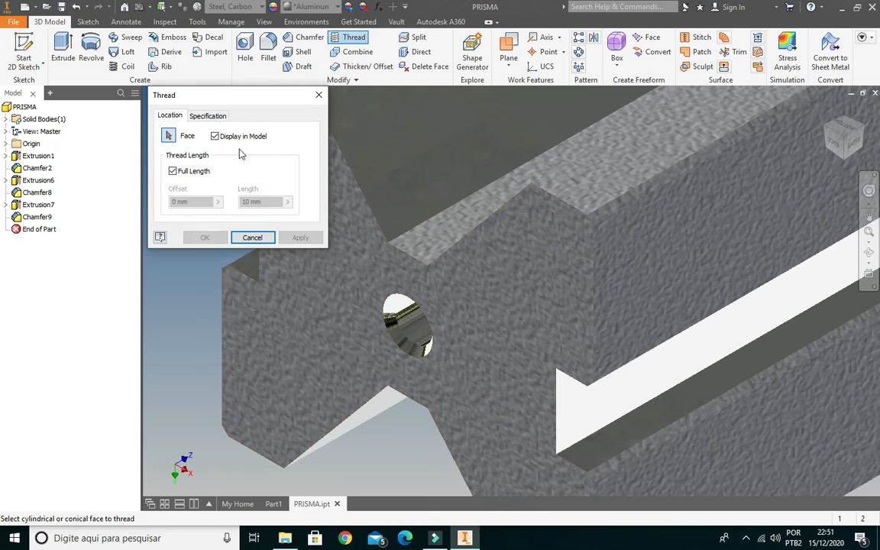
{"action": "left_click", "coordinate": [413, 321]}
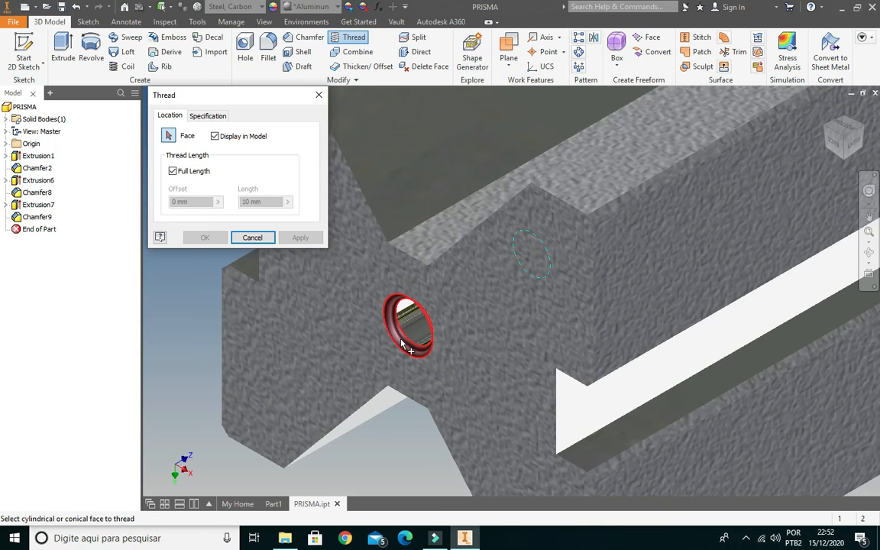
{"action": "left_click", "coordinate": [405, 324]}
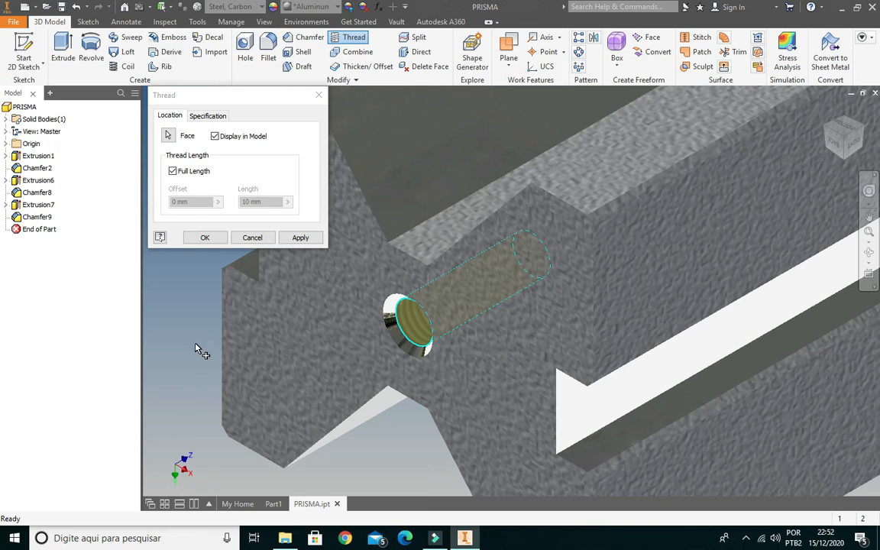
Review the thread's specification and available thread types, keeping ANSI Metric M Profile, size 6, designation M6x1, class 6H, right hand.
{"action": "left_click", "coordinate": [208, 117]}
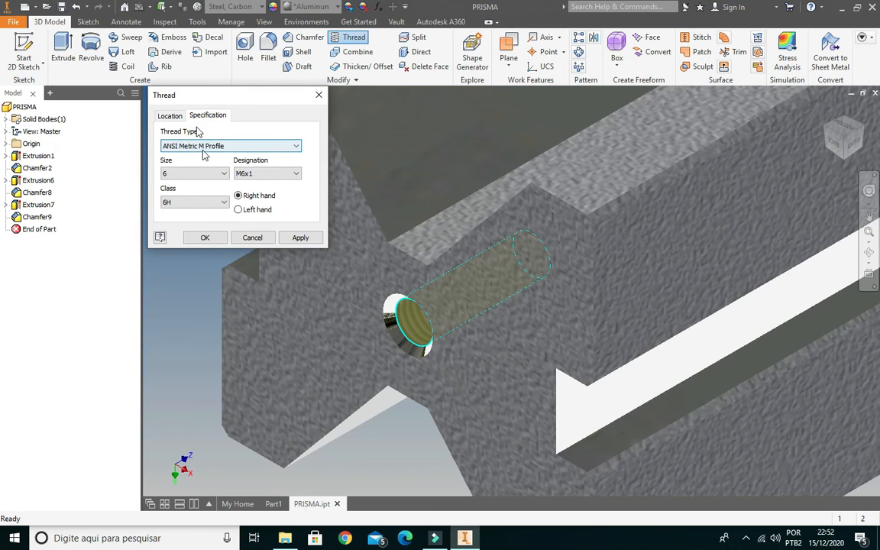
{"action": "left_click", "coordinate": [295, 146]}
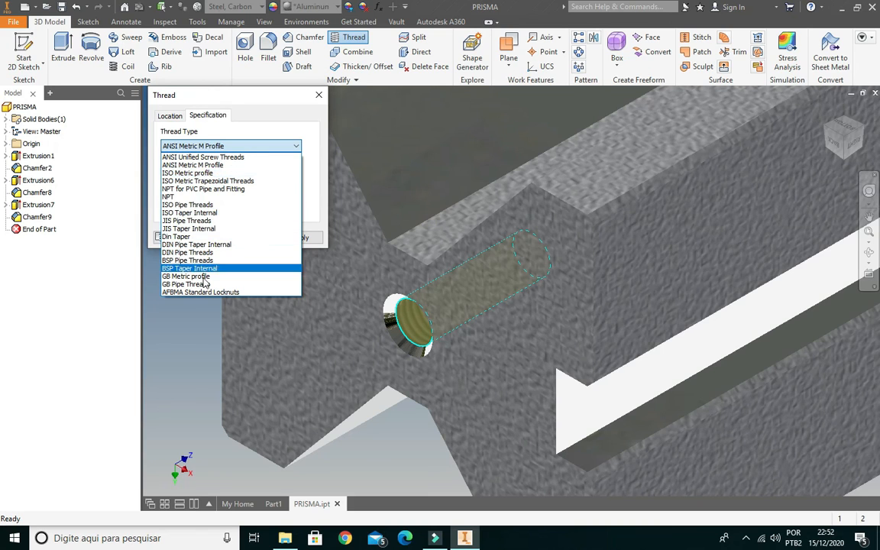
{"action": "left_click", "coordinate": [259, 133]}
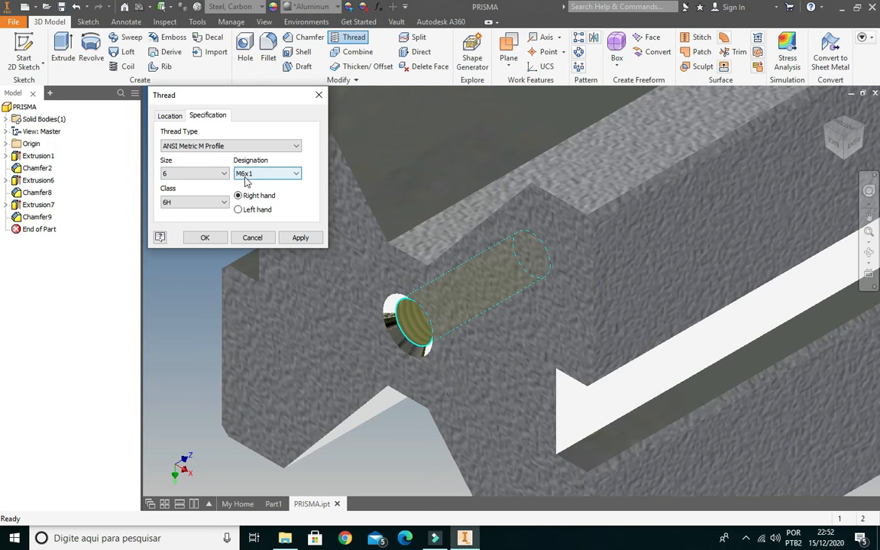
{"action": "left_click", "coordinate": [169, 203]}
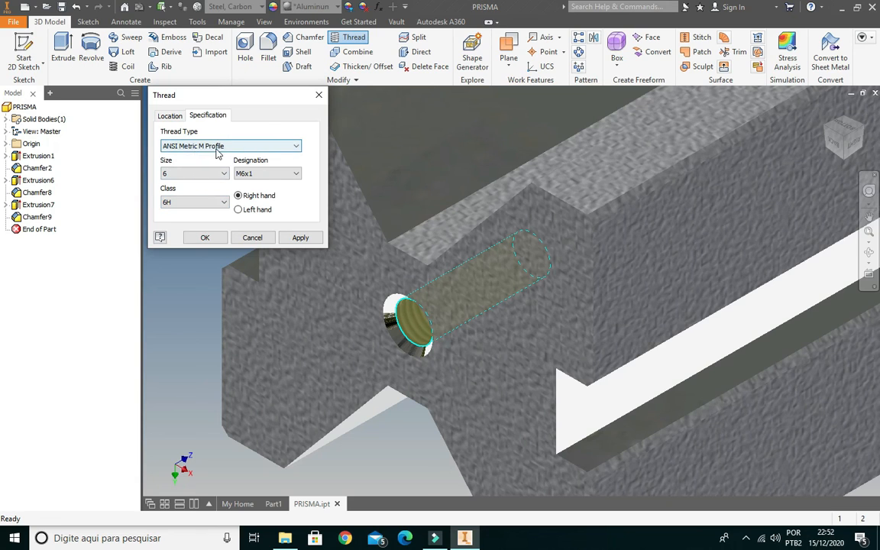
{"action": "left_click", "coordinate": [169, 115]}
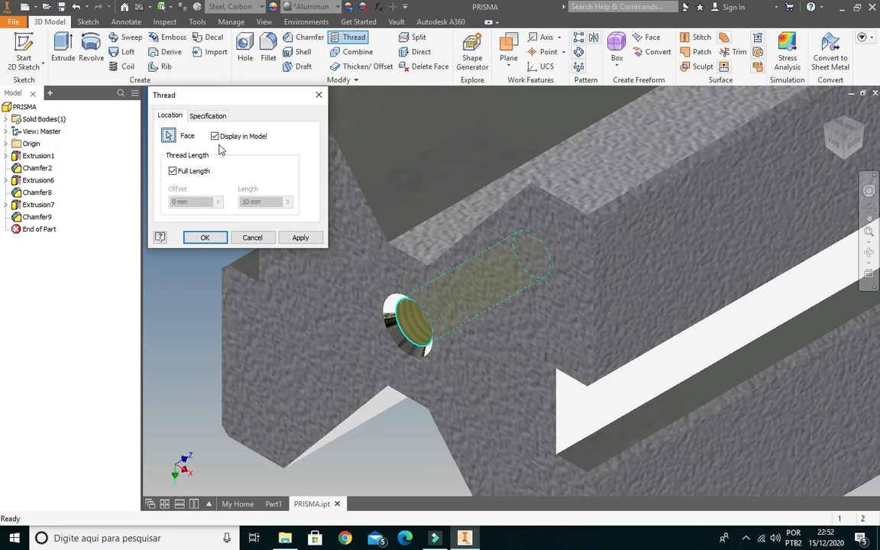
Limit the 6 mm hole's thread to a length of 20 mm instead of full length and create it.
{"action": "left_click", "coordinate": [173, 171]}
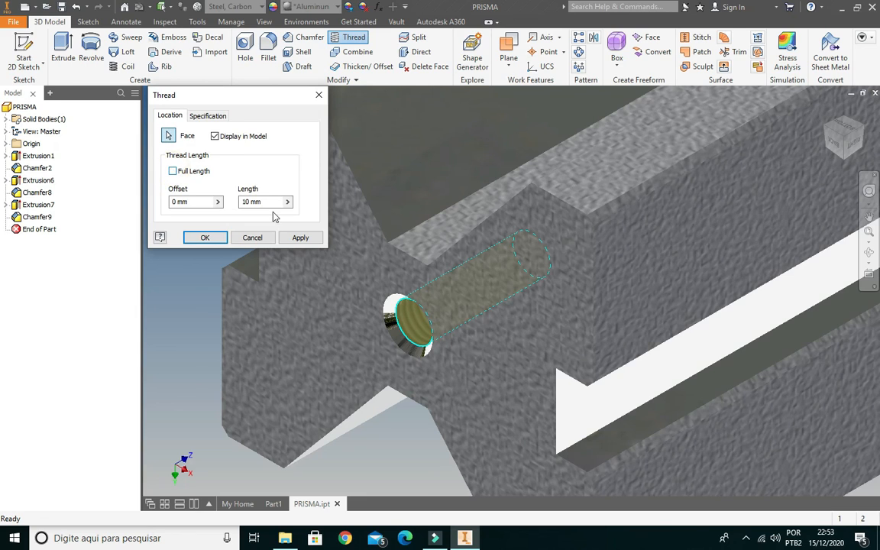
{"action": "left_click", "coordinate": [265, 201]}
{"action": "left_click_drag", "start_coordinate": [265, 201], "coordinate": [233, 203]}
{"action": "type", "text": "20"}
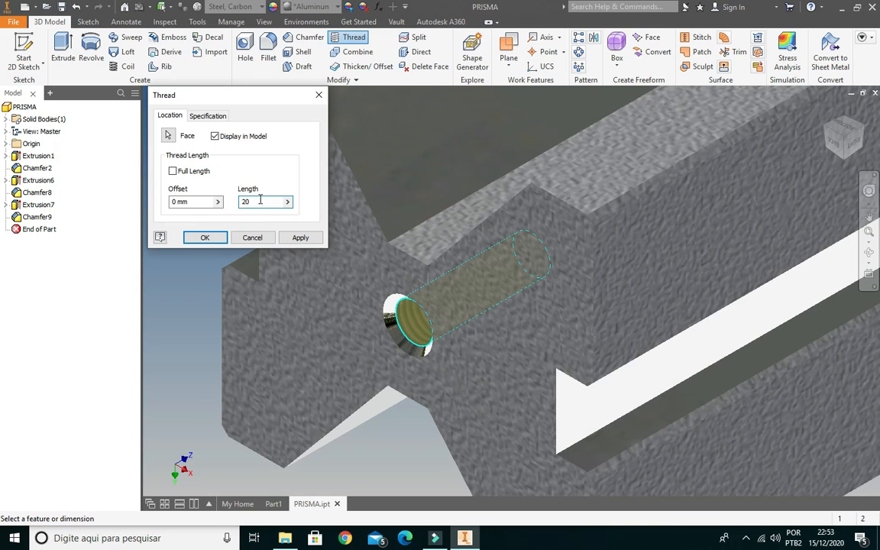
{"action": "left_click", "coordinate": [300, 237]}
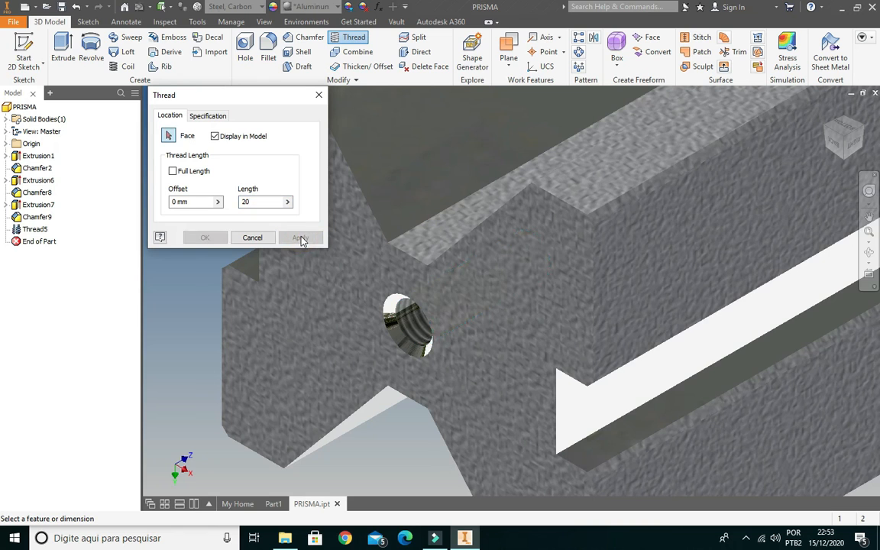
{"action": "left_click", "coordinate": [252, 238]}
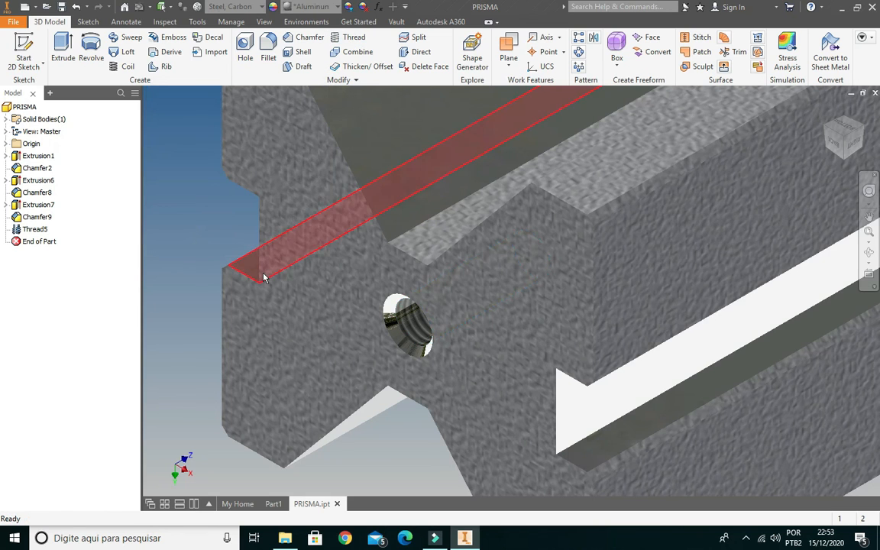
Inspect the 8 mm hole and the threaded 6 mm hole from both ends of the block.
{"action": "scroll", "coordinate": [266, 275], "scroll_direction": "down", "scroll_amount": 4}
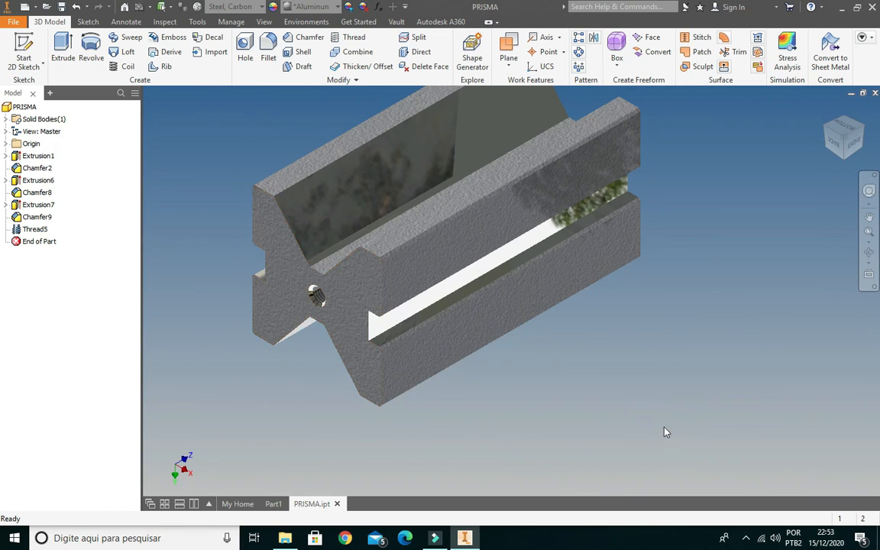
{"action": "left_click", "coordinate": [863, 128]}
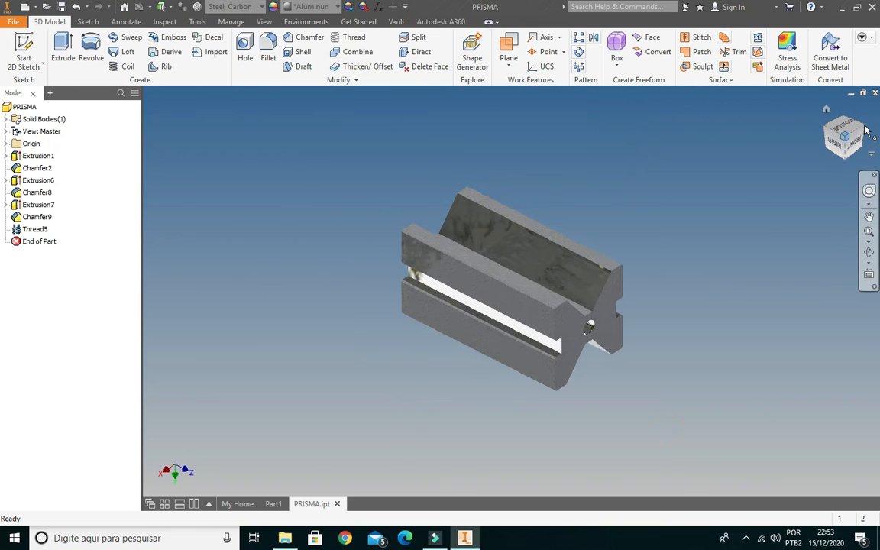
{"action": "scroll", "coordinate": [535, 302], "scroll_direction": "up", "scroll_amount": 5}
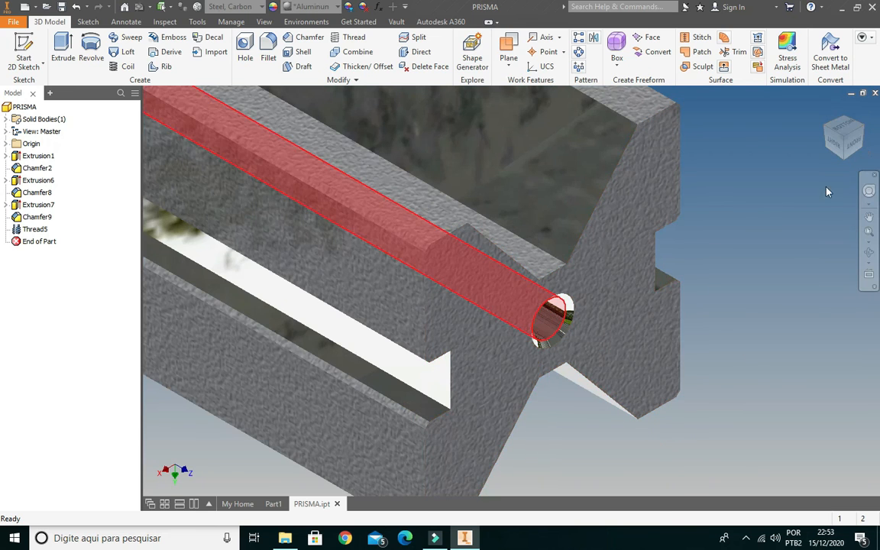
{"action": "left_click", "coordinate": [825, 127]}
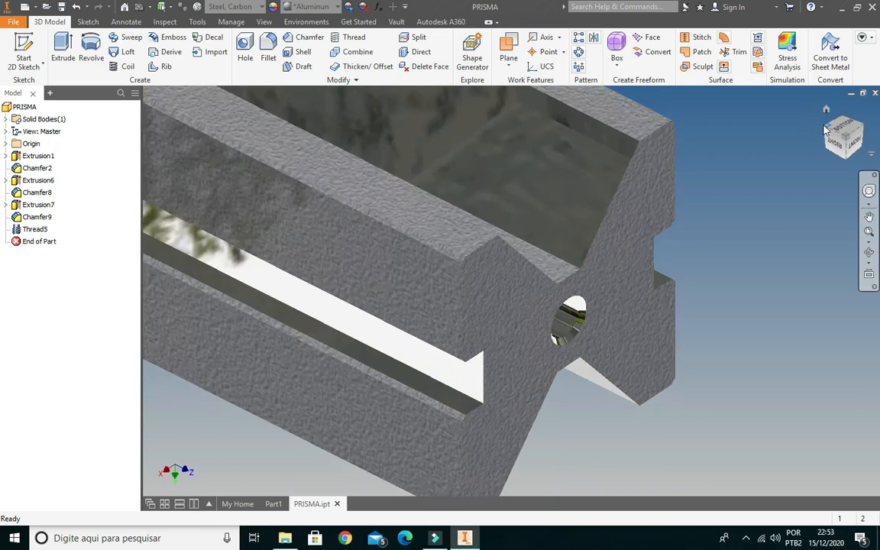
{"action": "scroll", "coordinate": [442, 321], "scroll_direction": "up", "scroll_amount": 6}
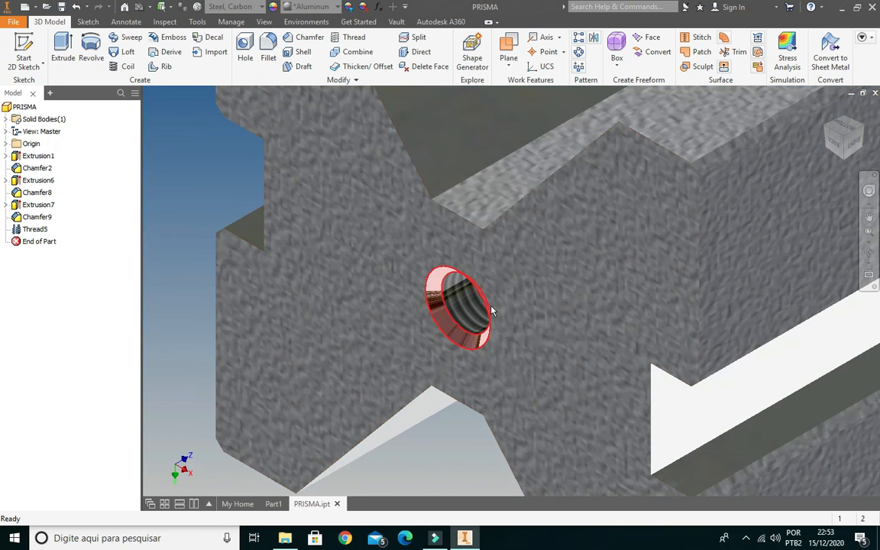
{"action": "scroll", "coordinate": [386, 321], "scroll_direction": "down", "scroll_amount": 6}
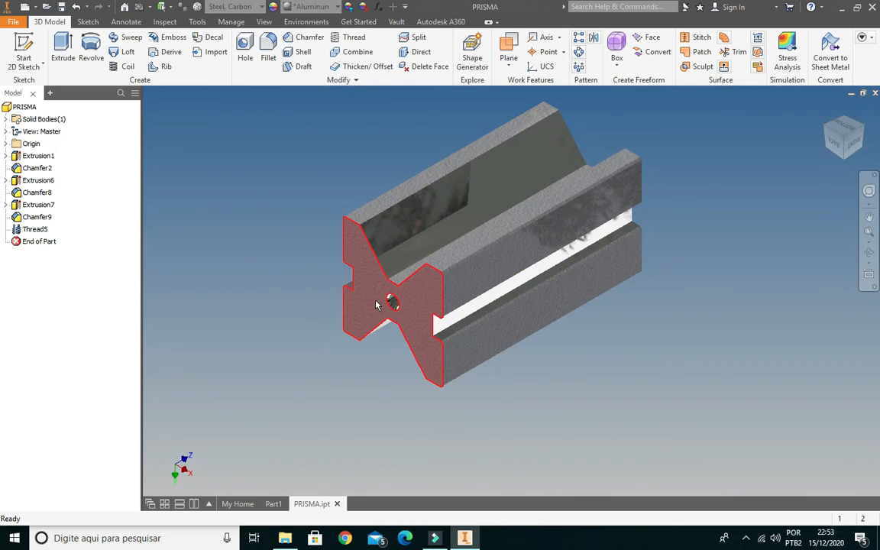